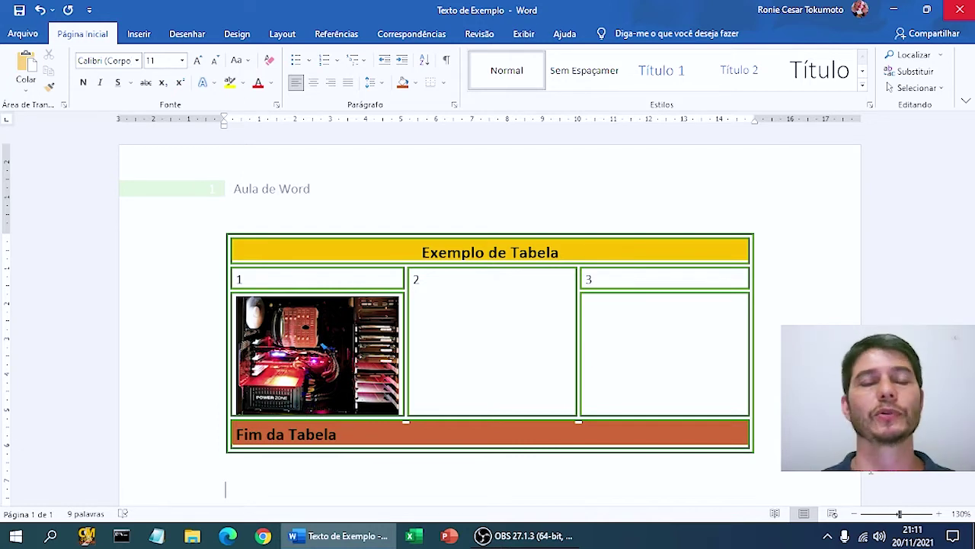
Add three blank lines above the table and insert a page break there to move the table to page 2.
key(Up)
key(Up)
key(Up)
key(Up)
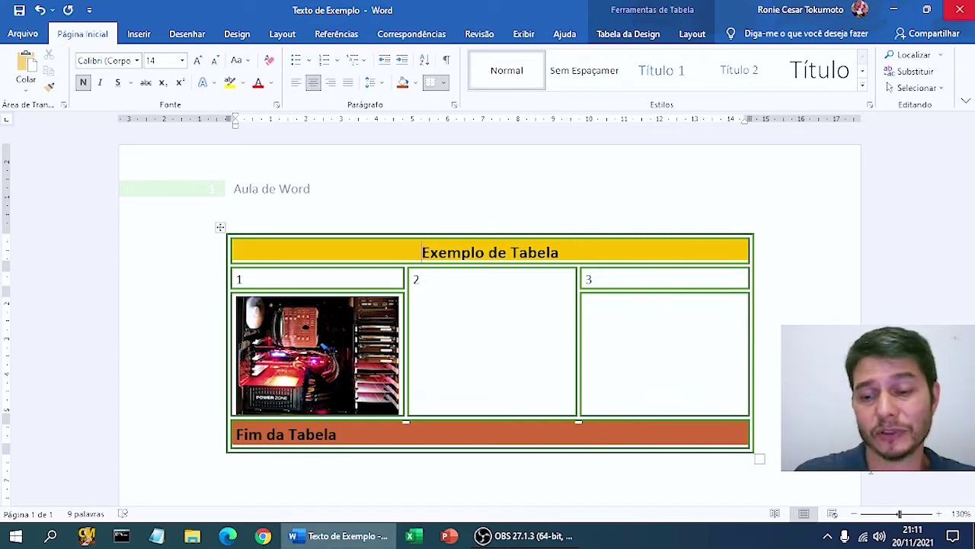
key(Return)
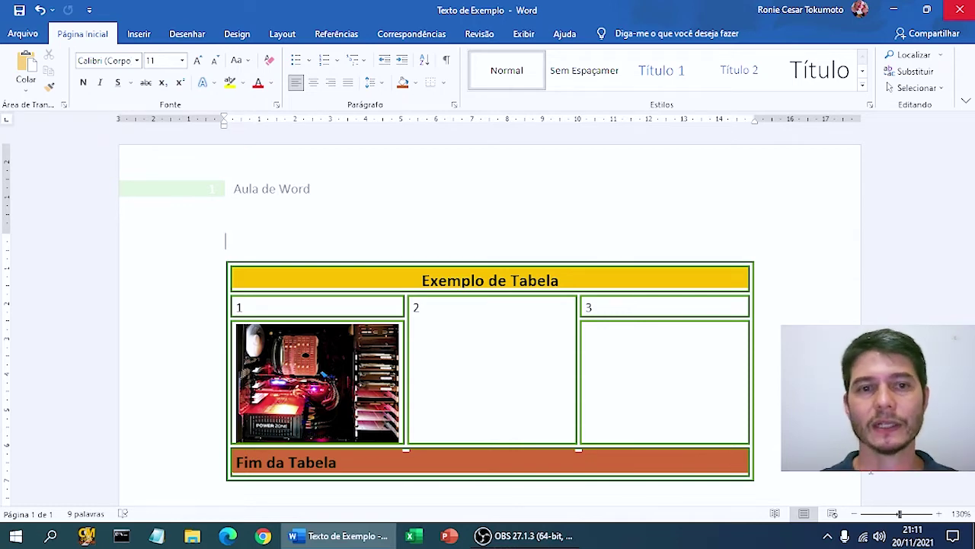
key(Return)
key(Return)
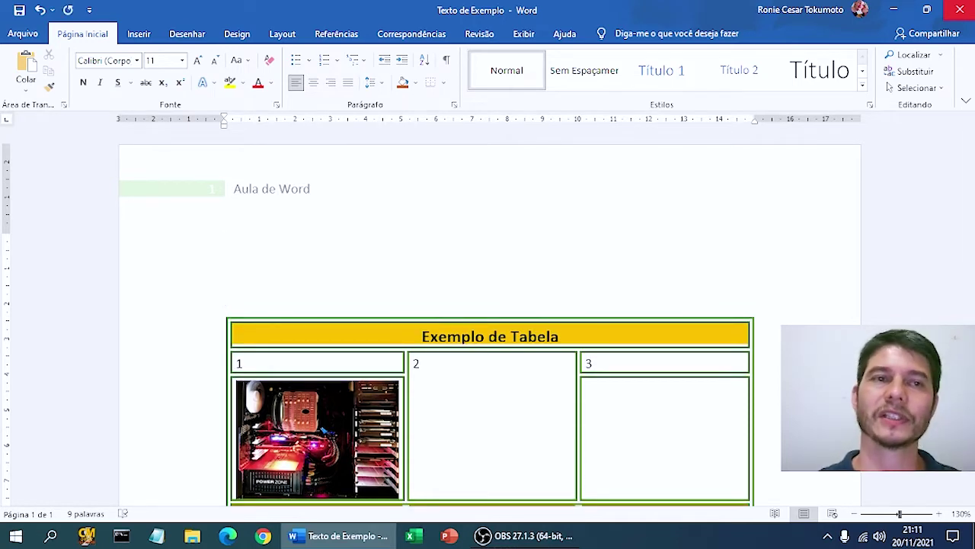
click(138, 34)
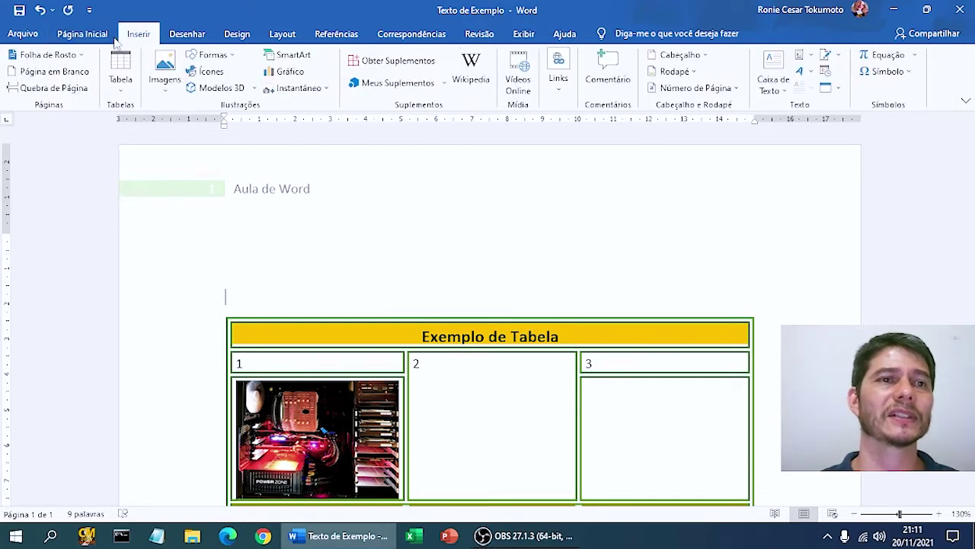
click(47, 88)
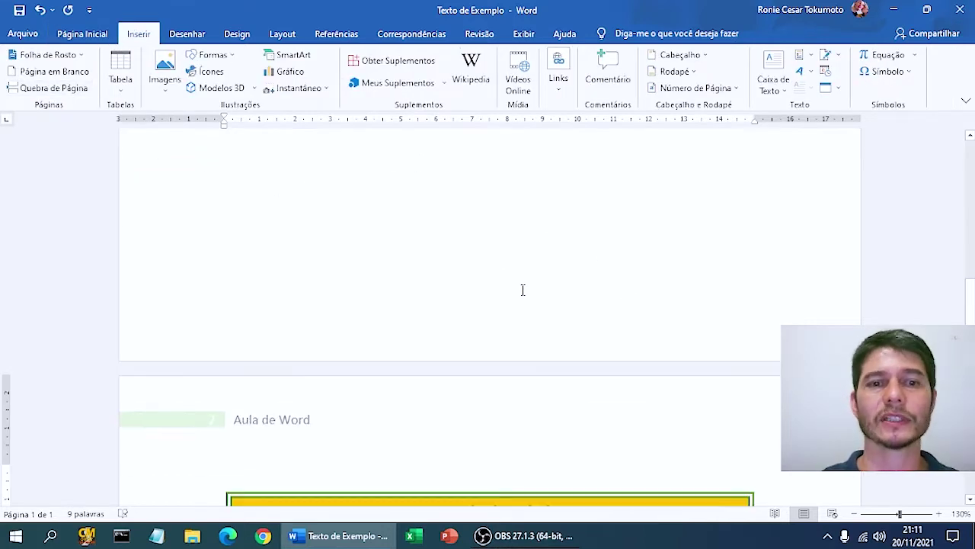
scroll(521, 287, down, 5)
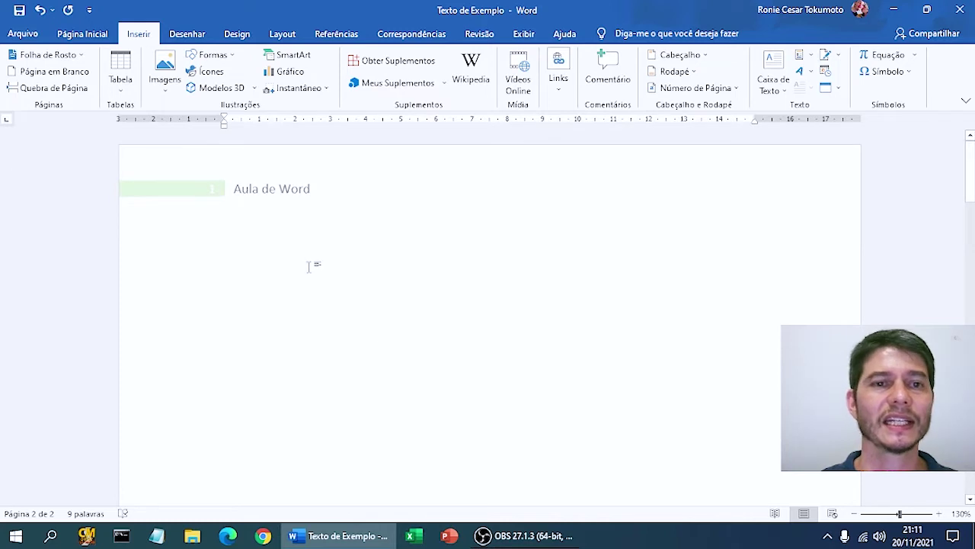
Enter the heading "ÍNDICE" on the first line of page 1, followed by two new lines.
click(312, 241)
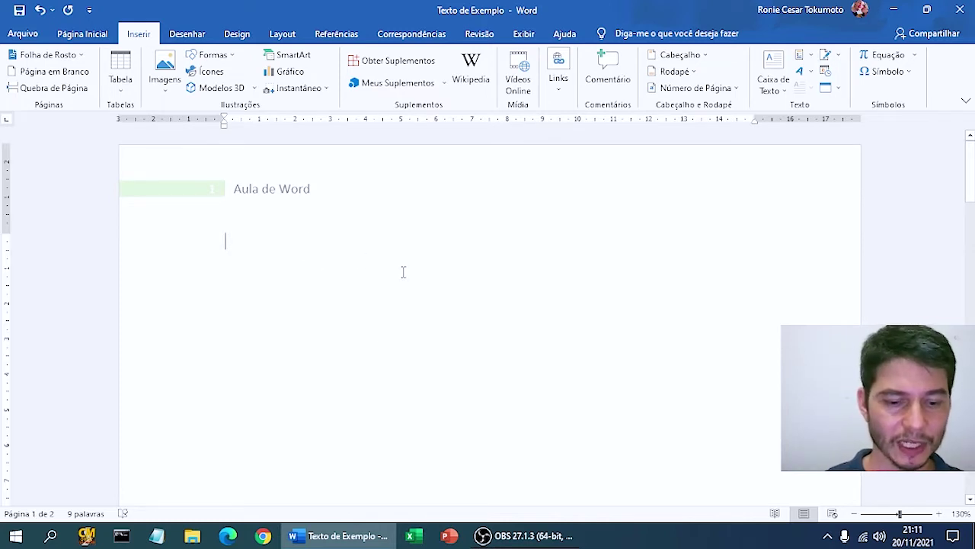
text(ÍNDICE)
key(Return)
key(Return)
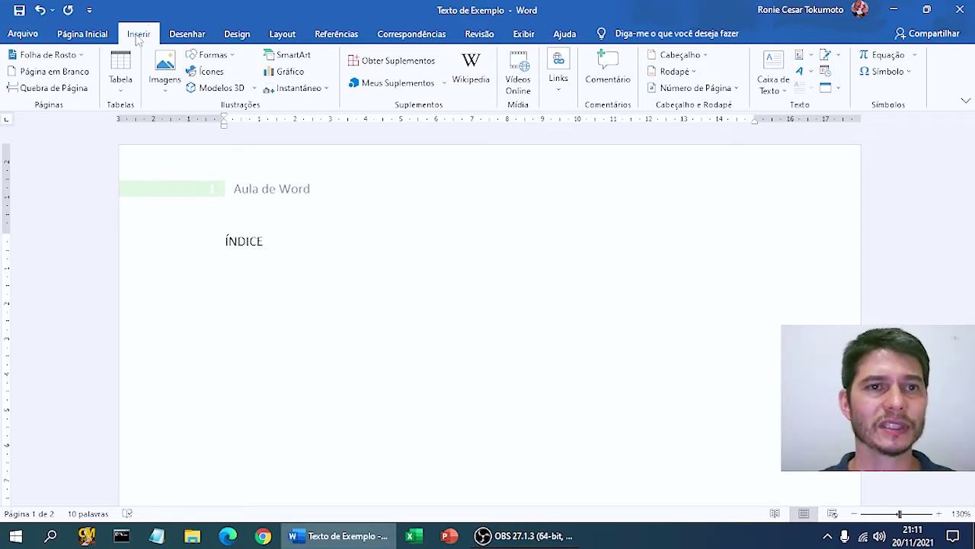
Insert the Sumário Automático 1 table of contents below the ÍNDICE heading.
click(335, 34)
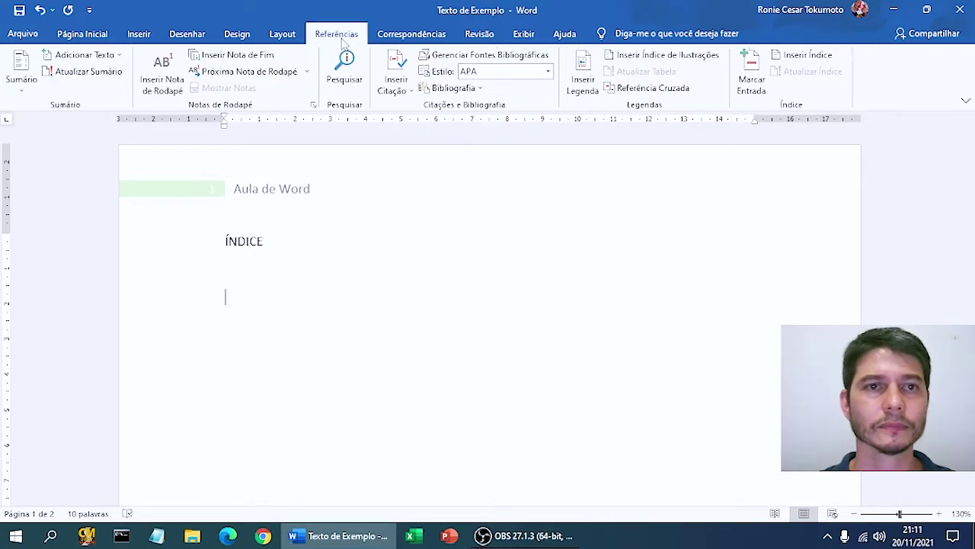
click(21, 85)
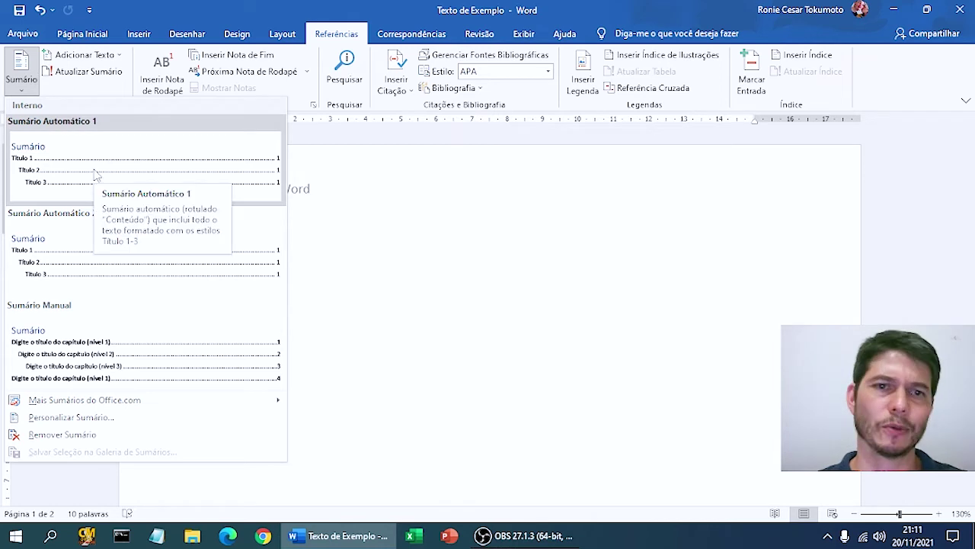
click(94, 177)
click(495, 307)
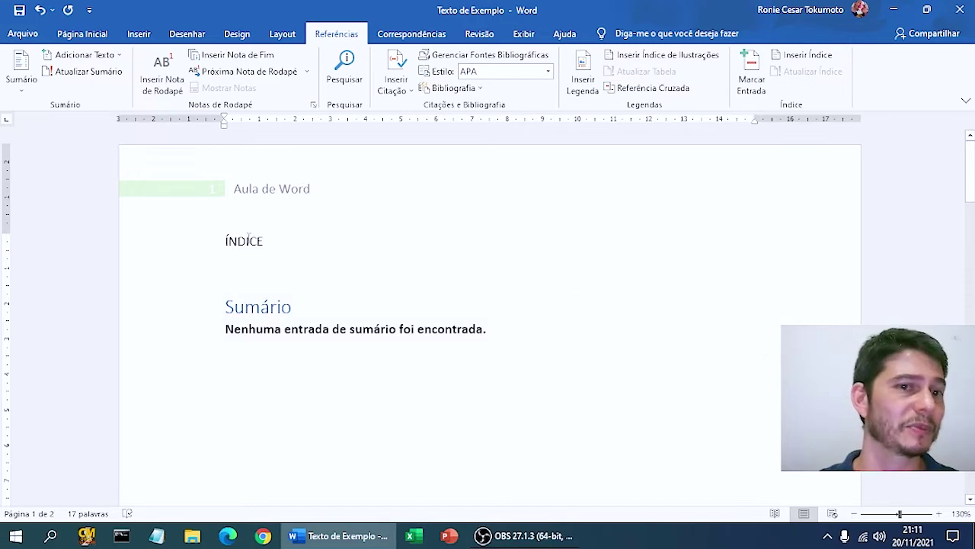
Delete the "ÍNDICE" heading above the table of contents, keeping one blank line there.
drag(185, 249, 186, 273)
key(Delete)
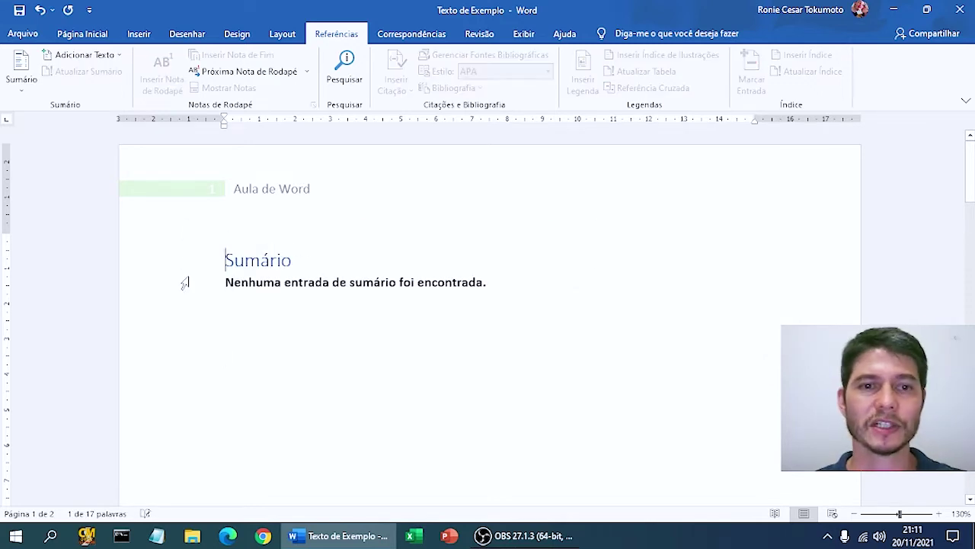
click(278, 235)
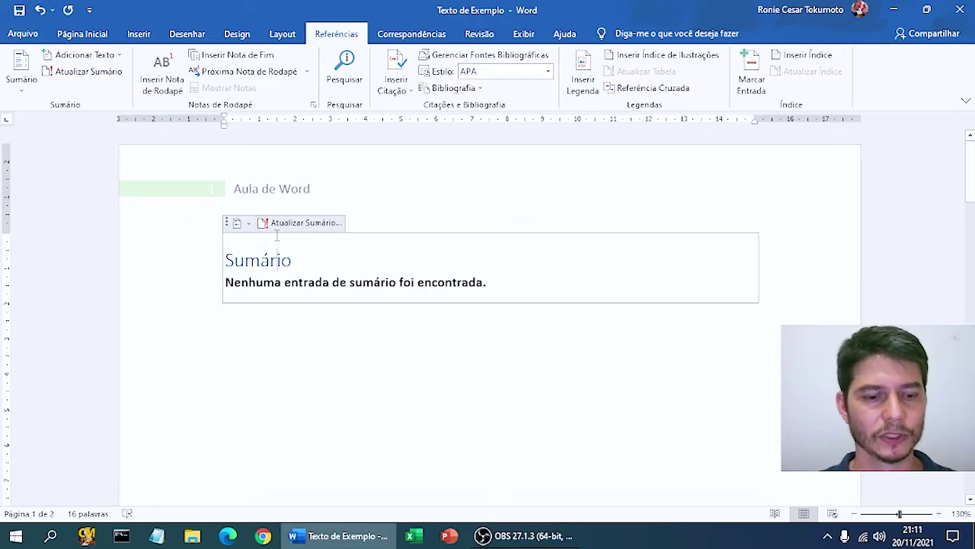
key(ctrl+z)
key(Delete)
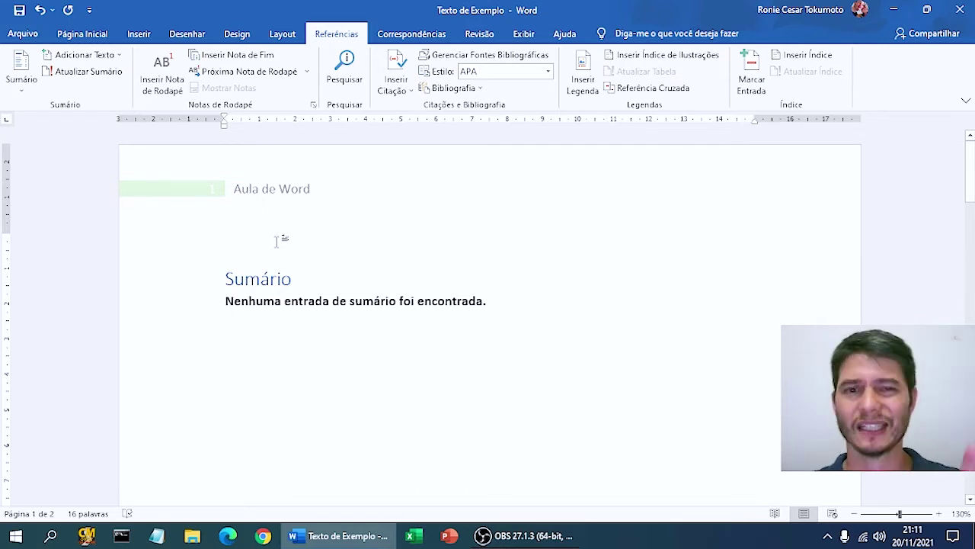
Enter the heading "CAPÍTULO 1" on the blank line above the table on page 2.
click(83, 34)
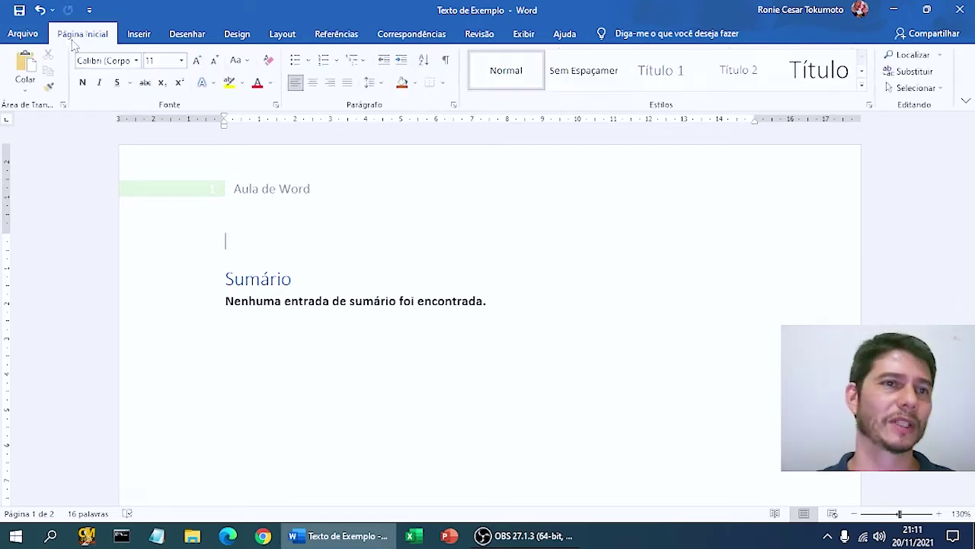
click(341, 252)
scroll(320, 270, down, 10)
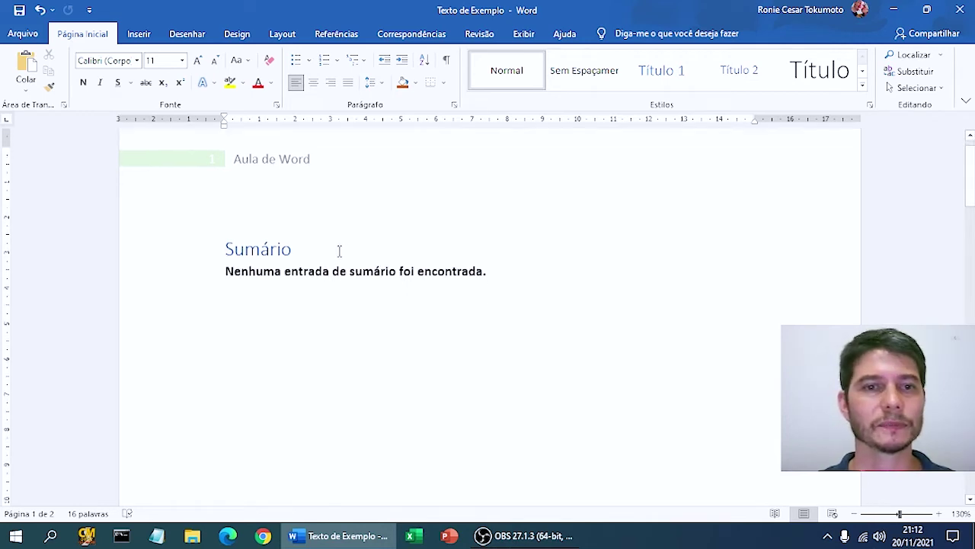
scroll(305, 298, down, 5)
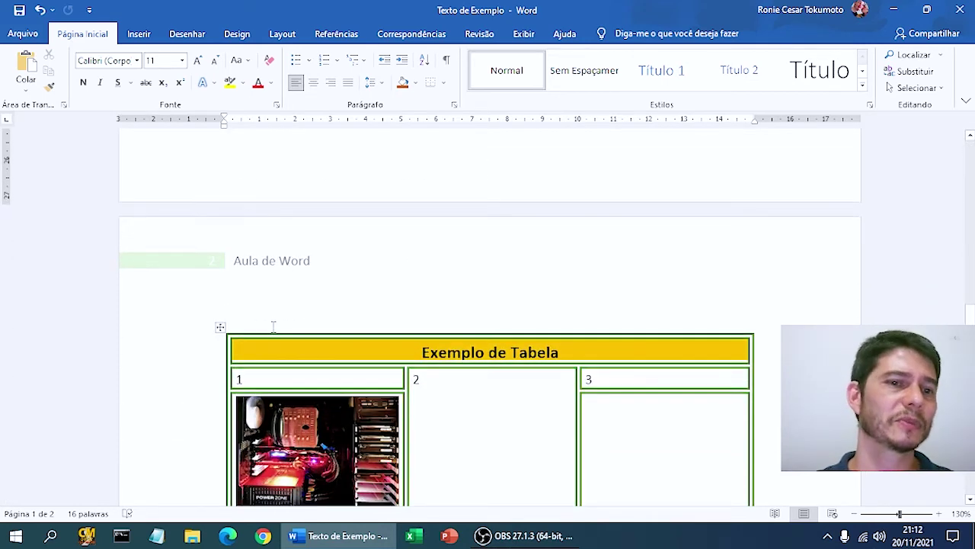
click(281, 315)
text(CAÍ)
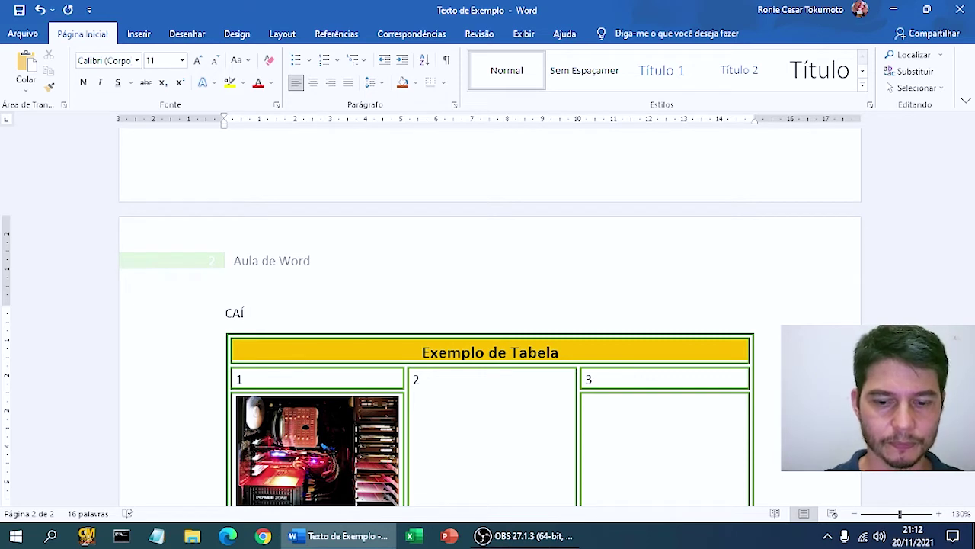
key(BackSpace)
text(PÍTULO )
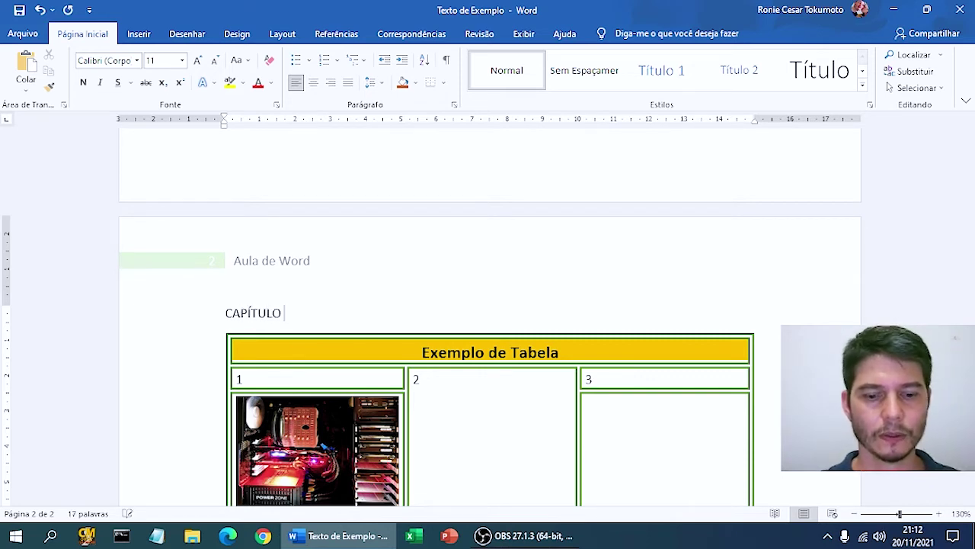
text(1)
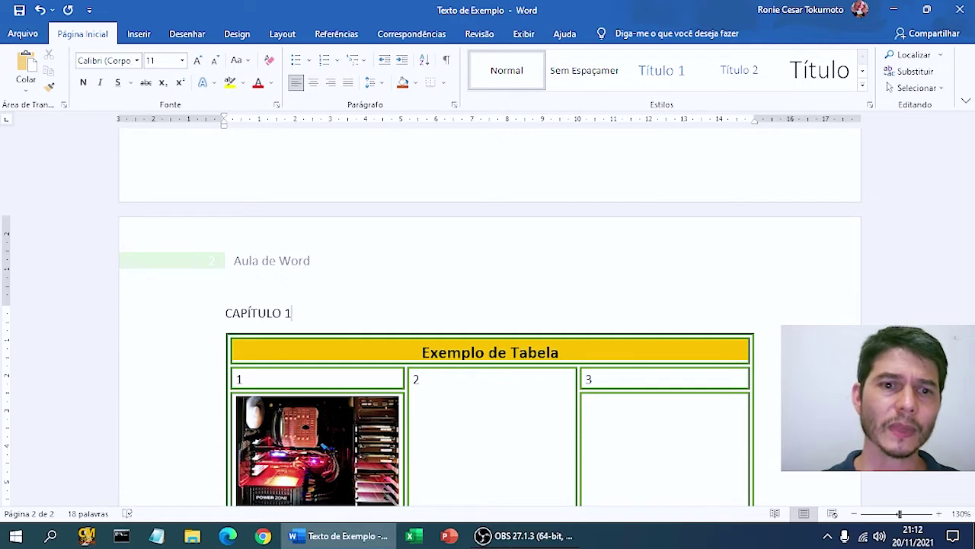
Add three lines of placeholder text under CAPÍTULO 1, with blank lines separating the heading, the first line and the table.
key(Return)
key(Return)
text(KSJDFH)
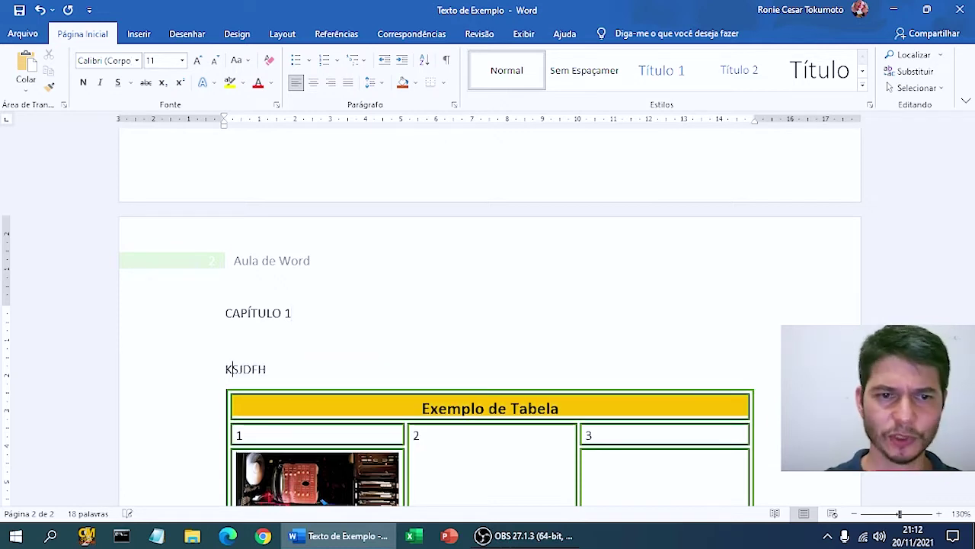
text( SDKJFHDSKFJHSDLFJSDHFLKSDGHFLJKA HSAKJDHSAKJDH SAK JDA)
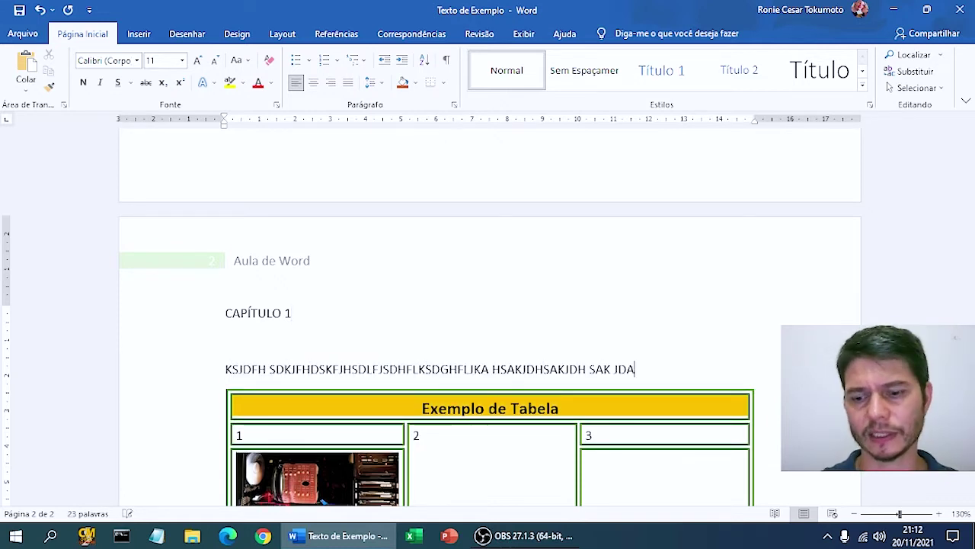
key(Return)
key(Return)
text(ASJG SAJDGSAJDJS)
key(Return)
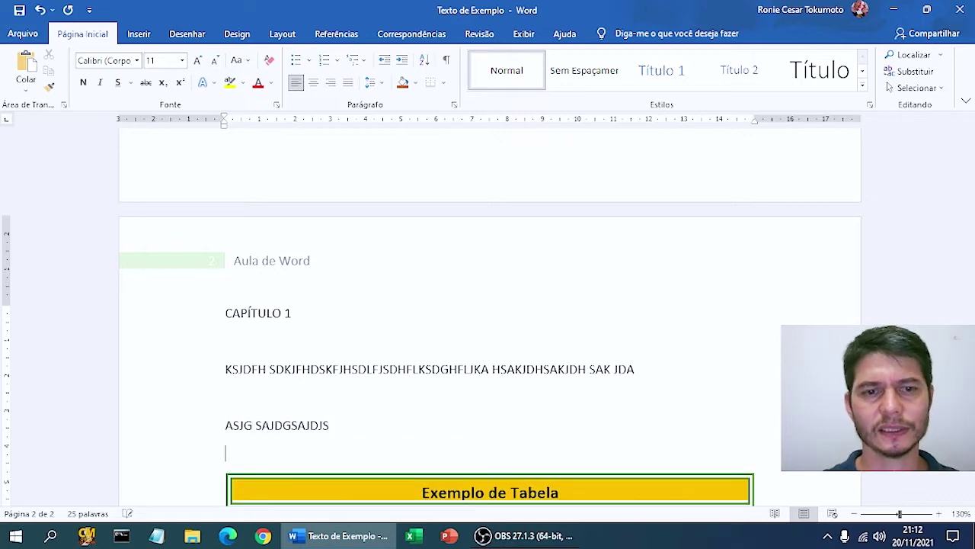
text(AJDG SAJDGSAJ D)
key(Return)
key(Return)
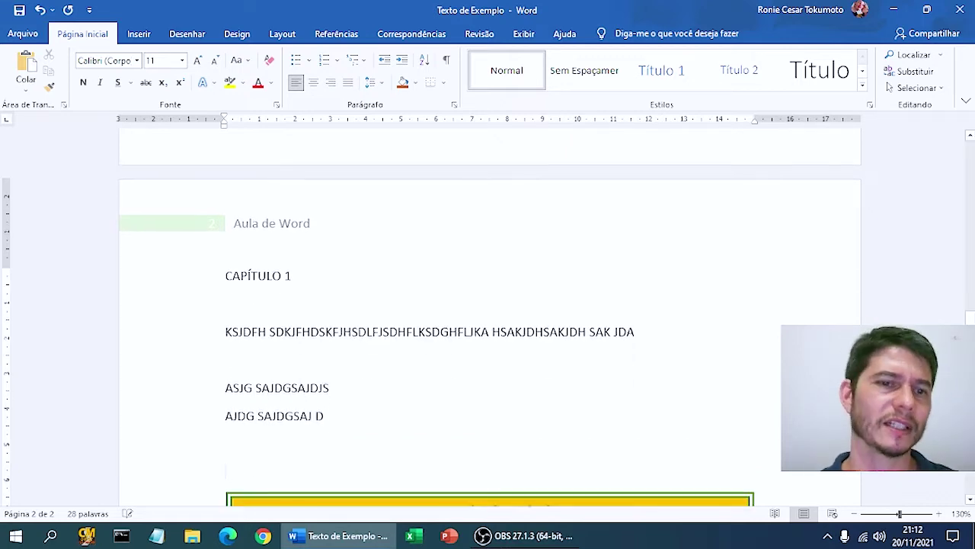
Insert a page break after the table and enter the heading "CAPÍTULO 2" on the new page.
scroll(361, 299, down, 6)
click(303, 378)
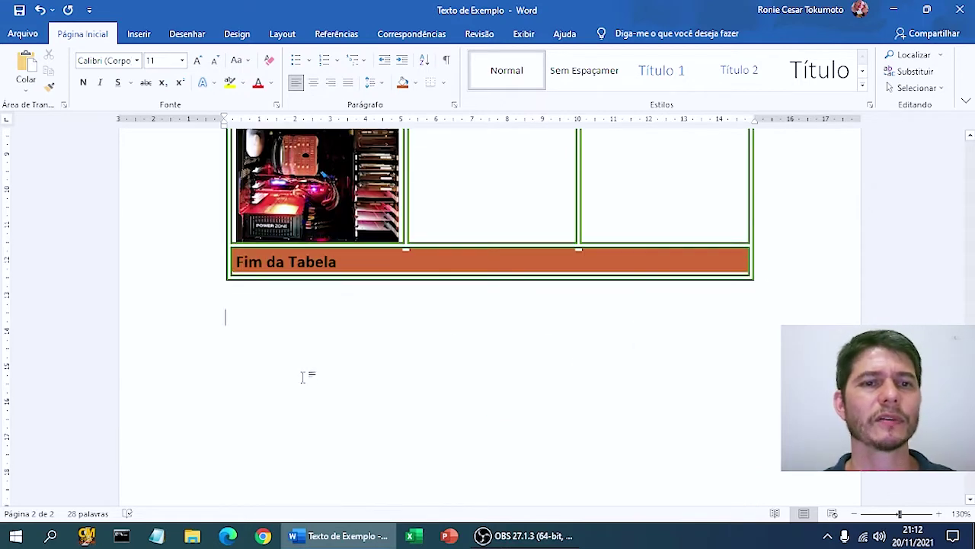
click(131, 34)
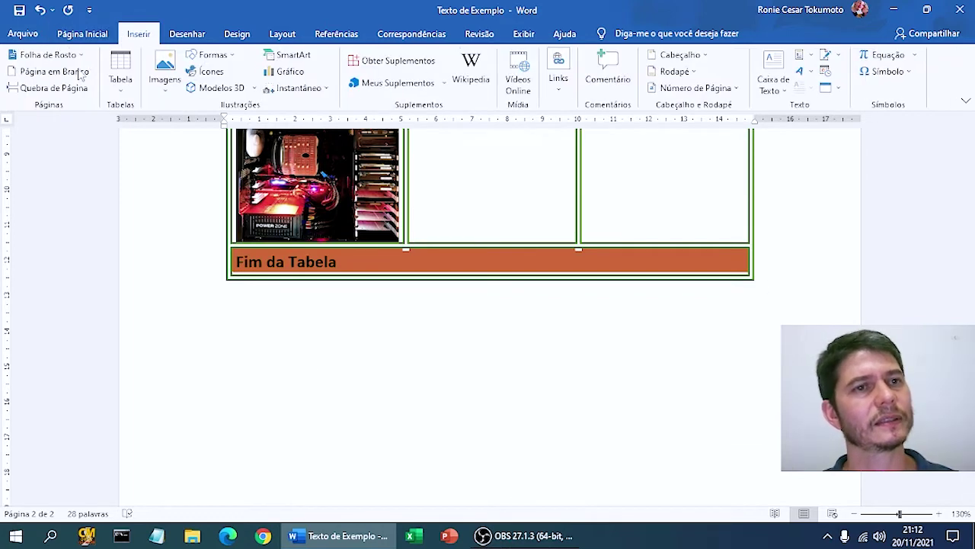
click(60, 87)
text(CA)
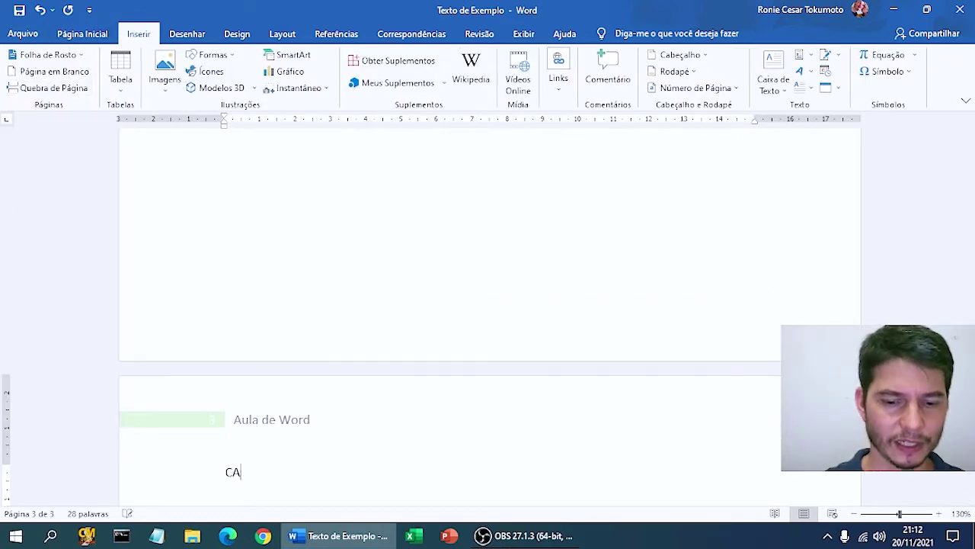
text(PÍTULO 2)
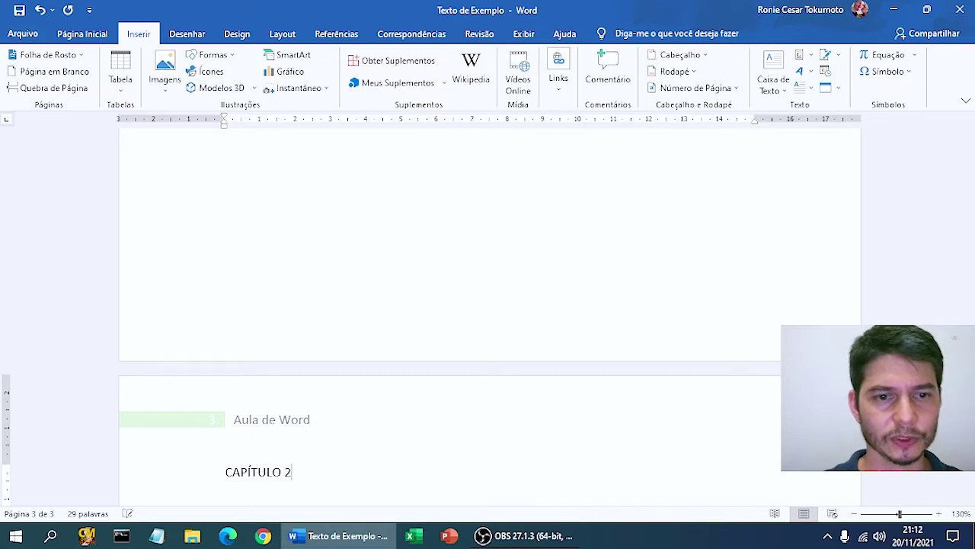
Add three lines of placeholder text under CAPÍTULO 2, followed by blank lines.
key(Return)
key(Return)
text(LKJASDH KJLASDHJKSLADHL JSHDK)
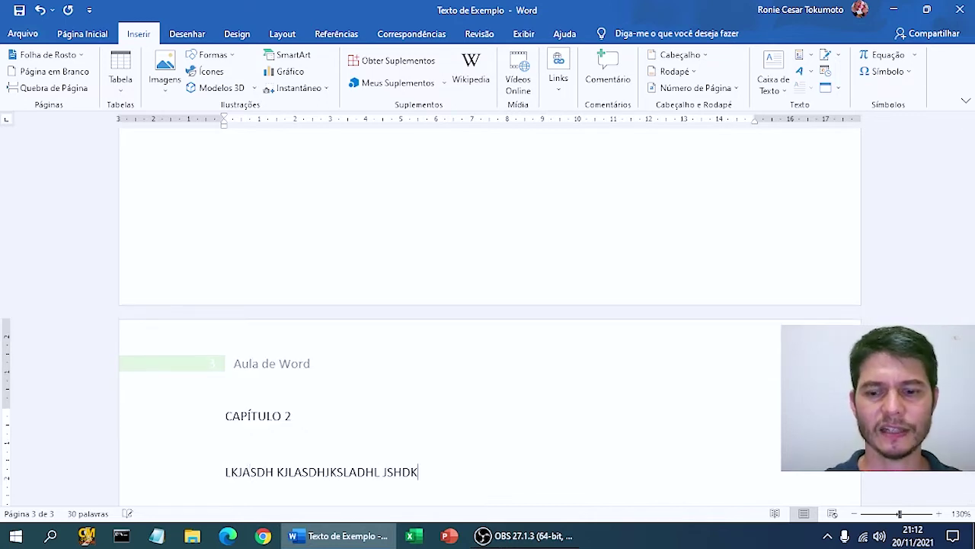
key(Return)
text(ASJDFSAD GKDJKSDHJKSA HDJLKSADSA)
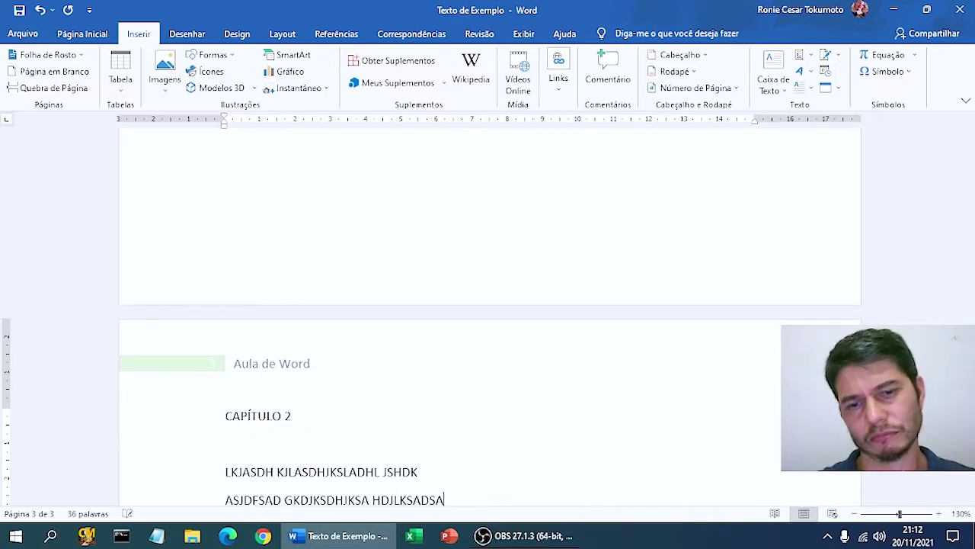
key(Return)
text(ASHHDG  DGS AGDHSA)
key(Return)
key(Return)
key(Return)
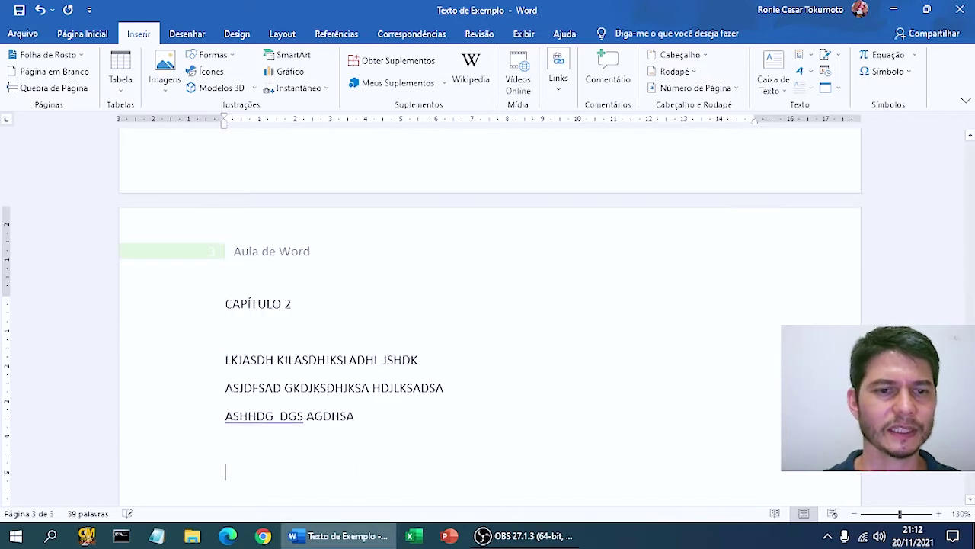
Enter the subheading "CAPÍTULO 2.1" below the CAPÍTULO 2 text and start a new paragraph two lines down.
text(CAPÍ)
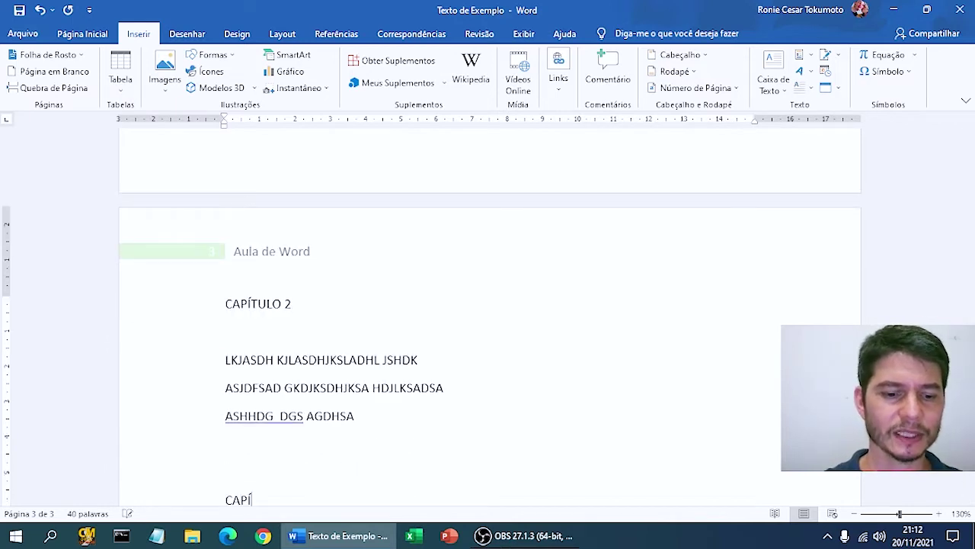
text(TULO )
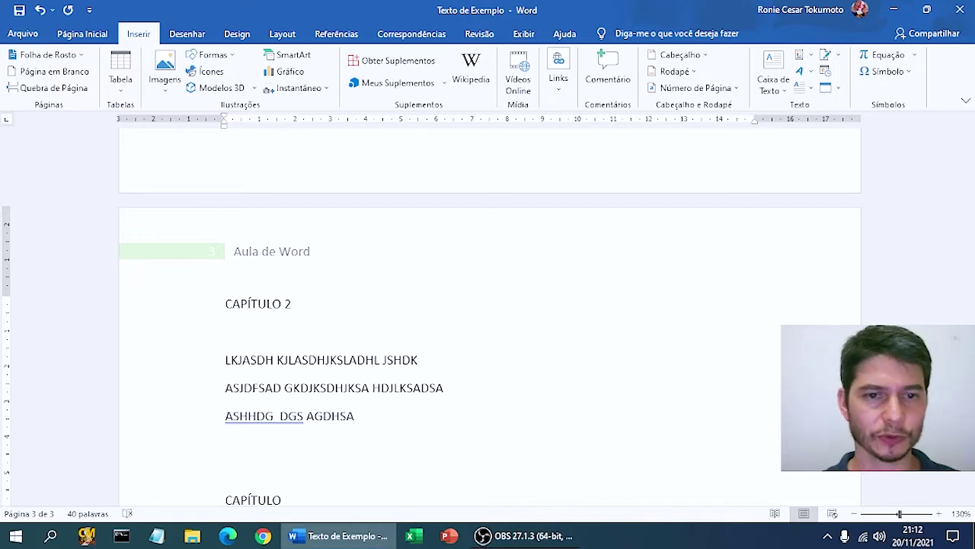
text(2.1)
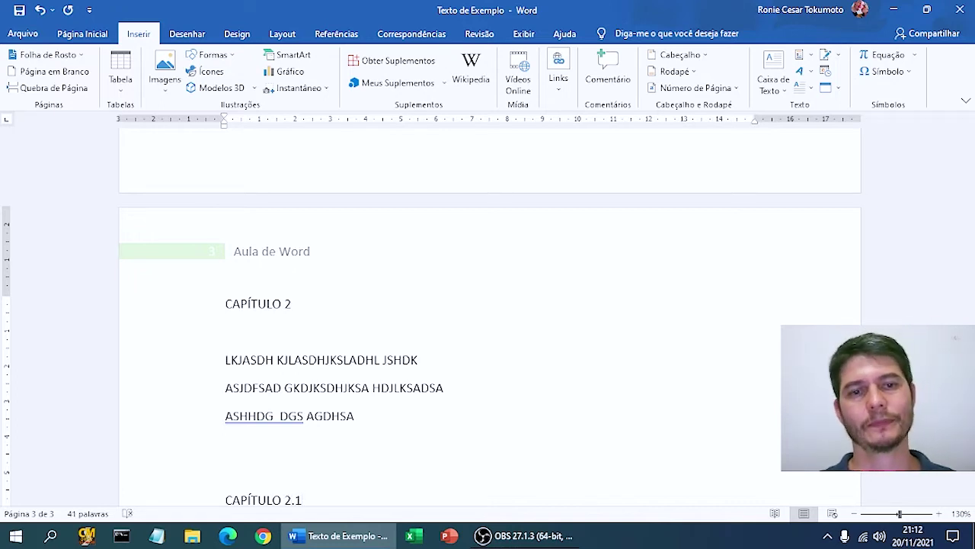
key(Return)
key(Return)
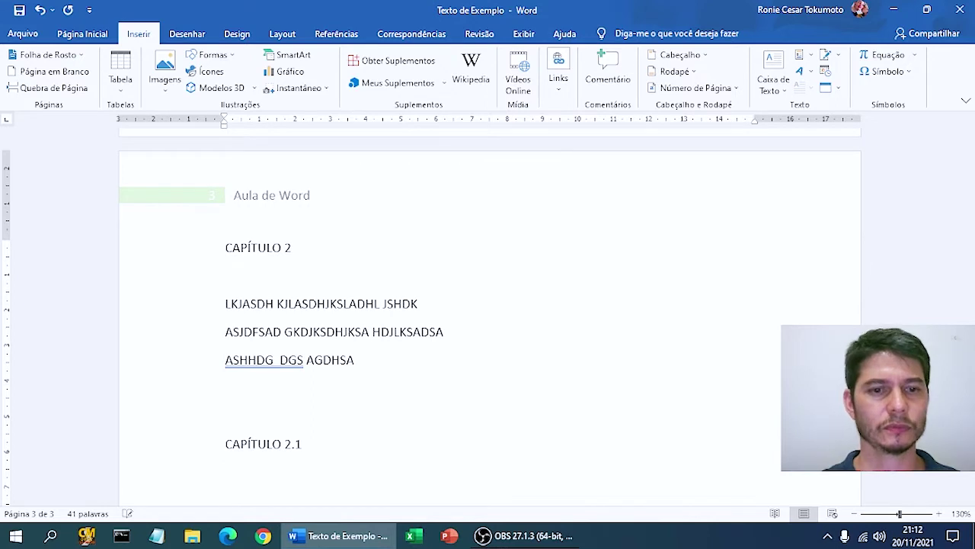
Add three lines of placeholder text under the CAPÍTULO 2.1 subheading, followed by a blank line.
text(SDJKLFHSDJKLFHJDKSFHJKSDFHJKDSHFKJDSHF)
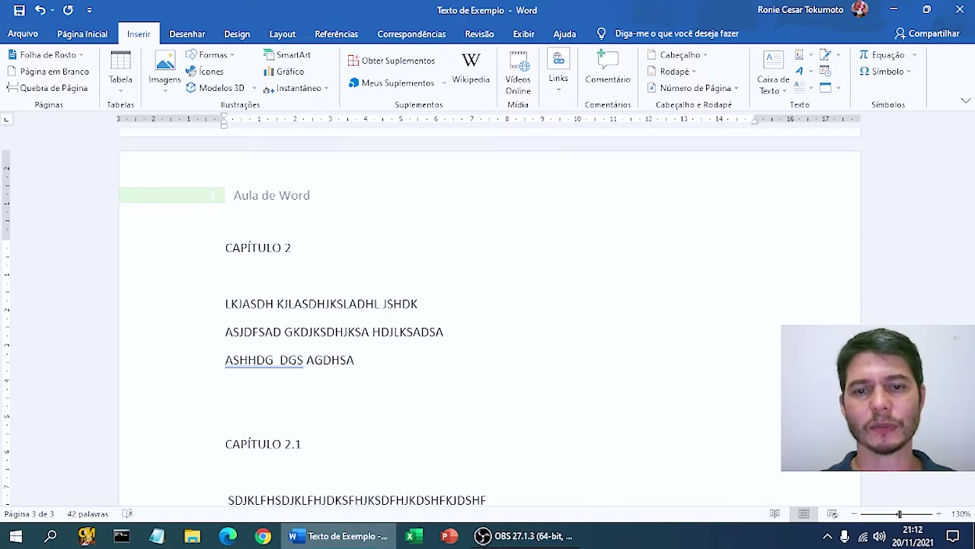
key(Return)
text(SDFGDFGHSDGFHDSGFHSDGFHJSD)
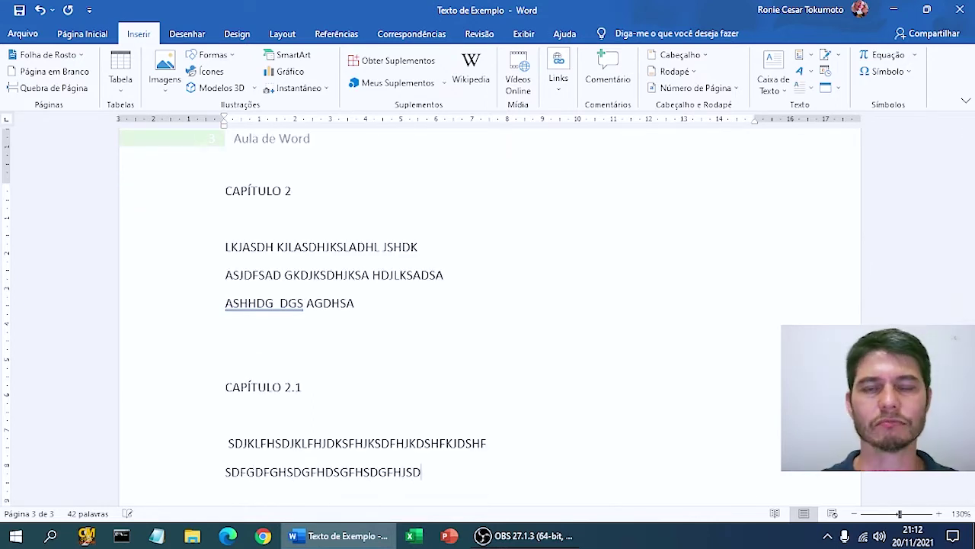
key(Return)
text(H SIUFHD ISUHFIUDS FHIUDSFHI)
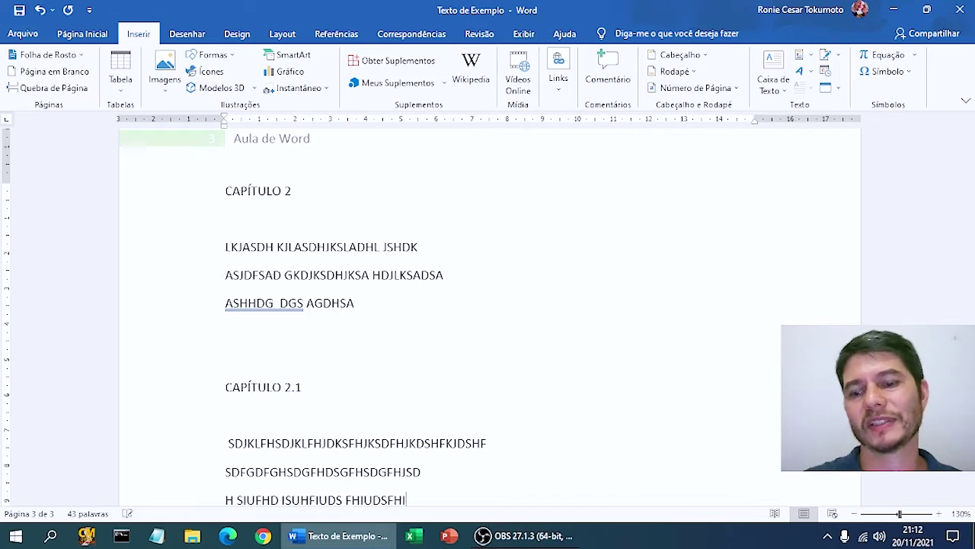
key(Return)
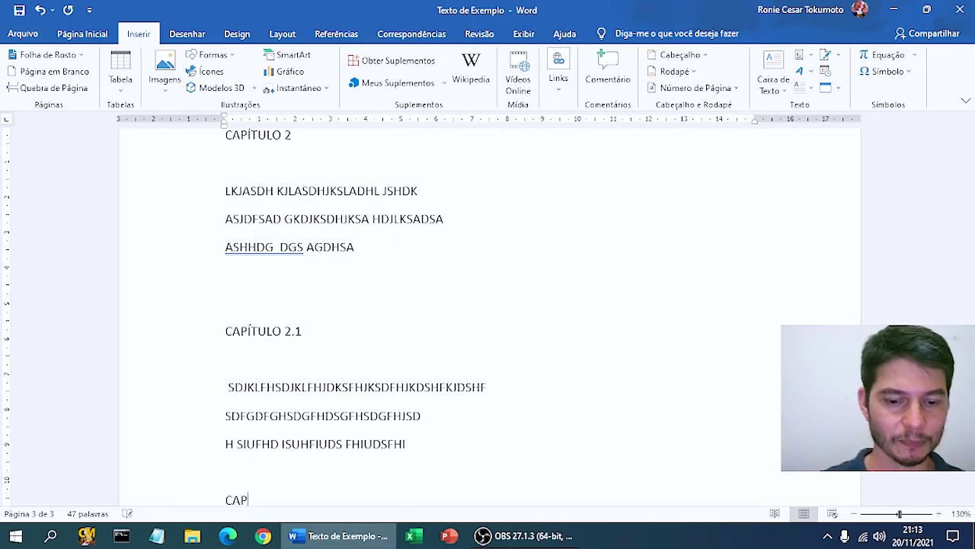
Enter the subheading "CAPÍTULO 2.2" below the CAPÍTULO 2.1 text and start a new paragraph two lines down.
text(TULO)
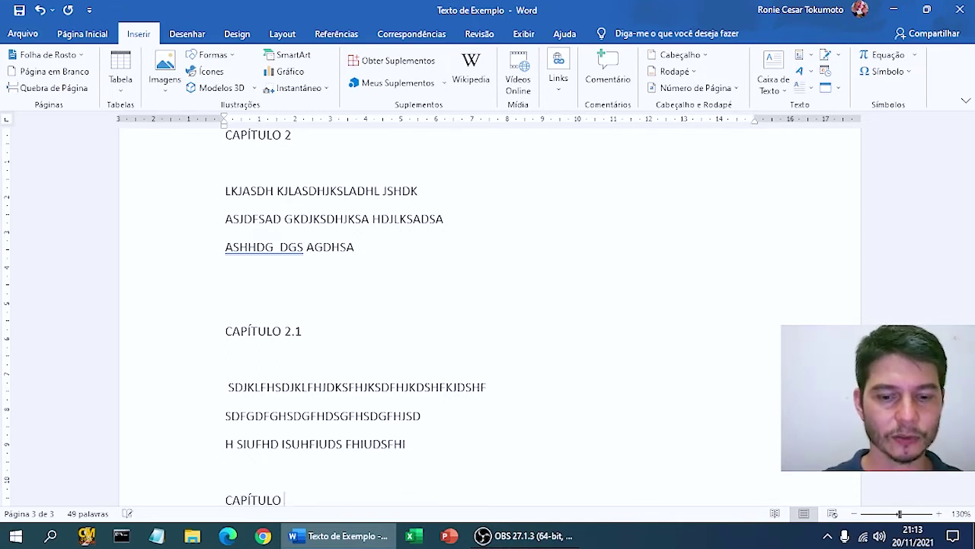
text( 2.2)
key(Return)
key(Return)
Add four lines of placeholder text under the CAPÍTULO 2.2 subheading.
text(A)
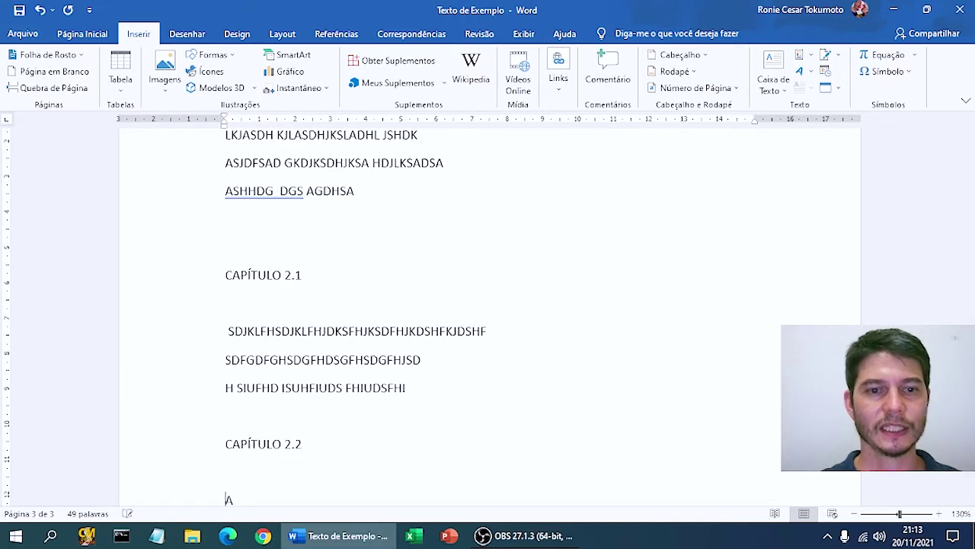
text(SKDJHSAKLJDH SADSAJKLDHSA KLDJ)
key(Return)
text(SIDJGSA KJDHGSAOKDGHSAL)
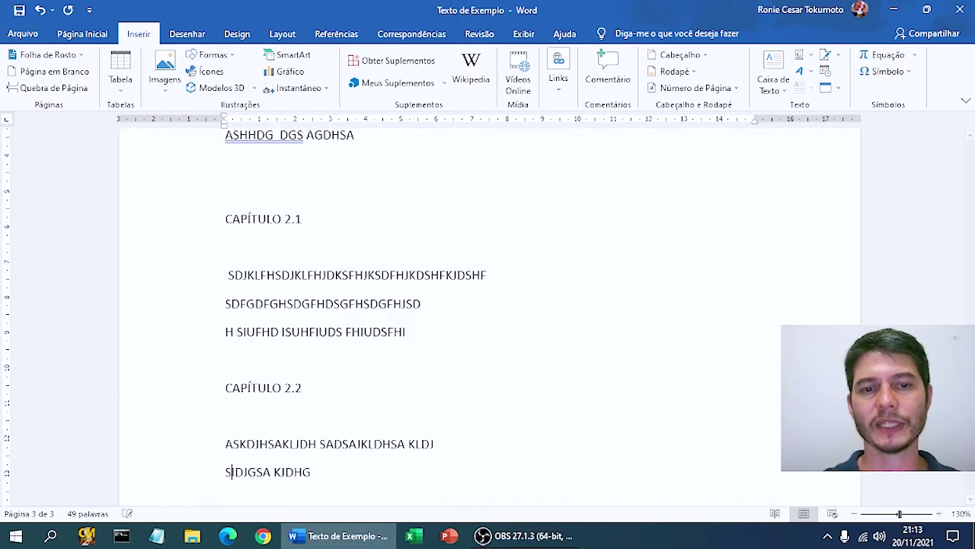
key(Return)
text(KJBH SLKAJDH SALKJDH SAL JKDH SJLDHSJKLA)
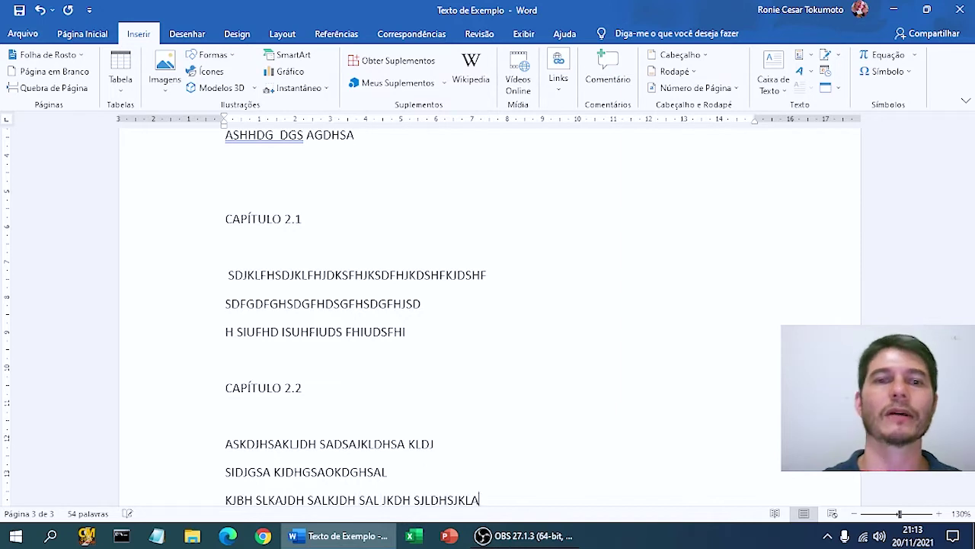
key(Return)
text(IKASD JSLKDJLSAKDJLSAK)
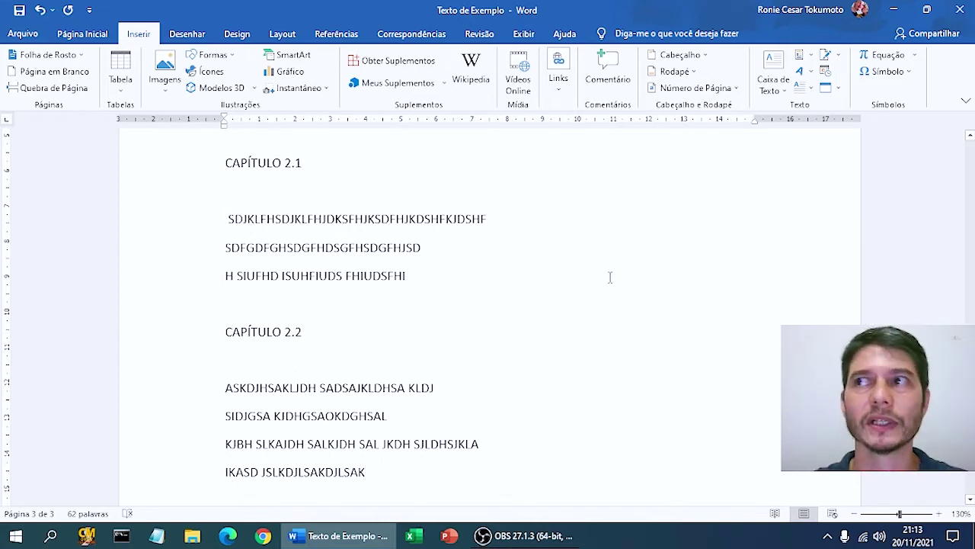
Apply the Título 1 style to the CAPÍTULO 1 heading on page 2.
scroll(637, 249, up, 10)
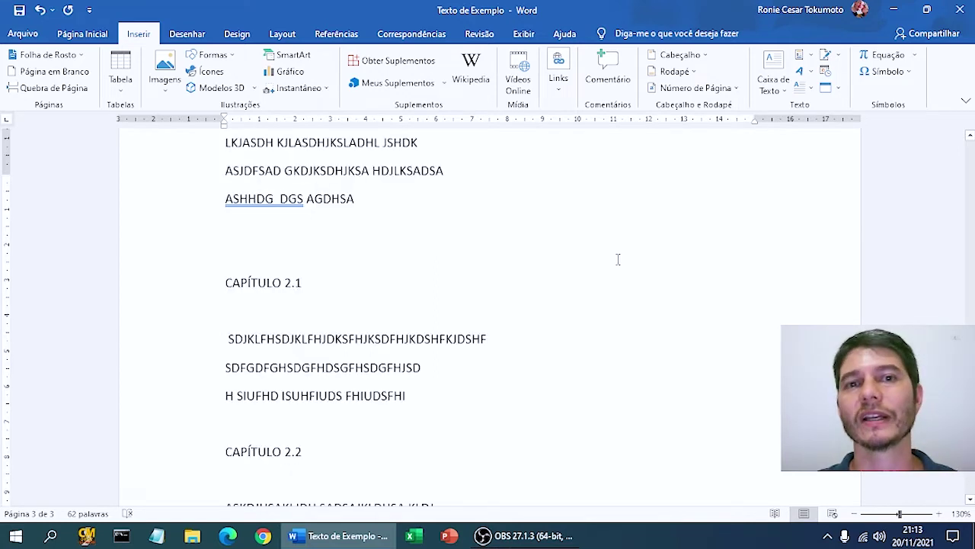
scroll(467, 255, up, 15)
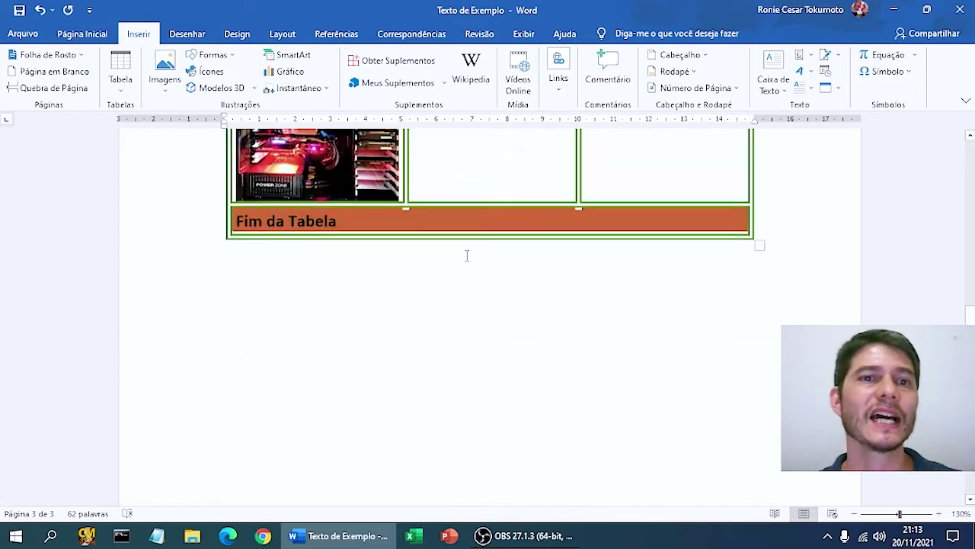
scroll(445, 254, up, 10)
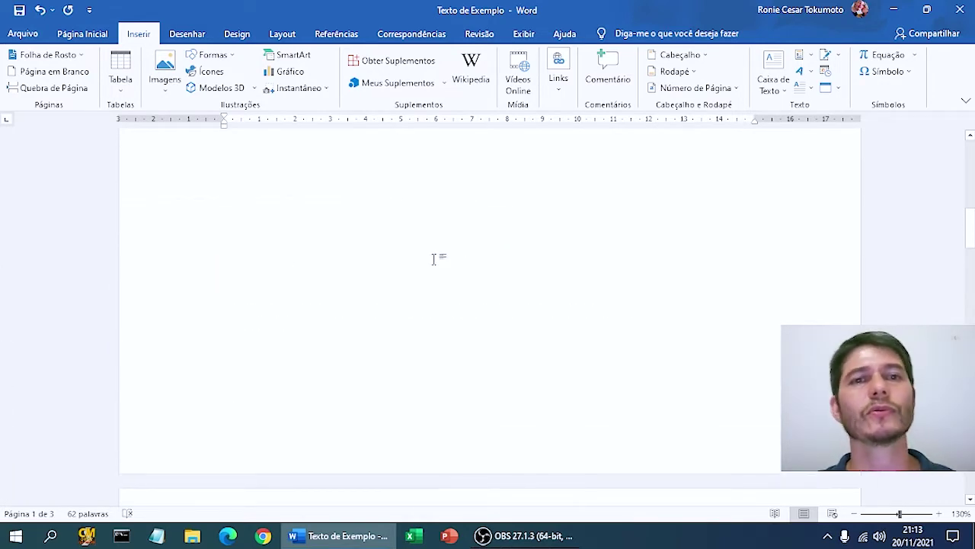
scroll(436, 256, up, 3)
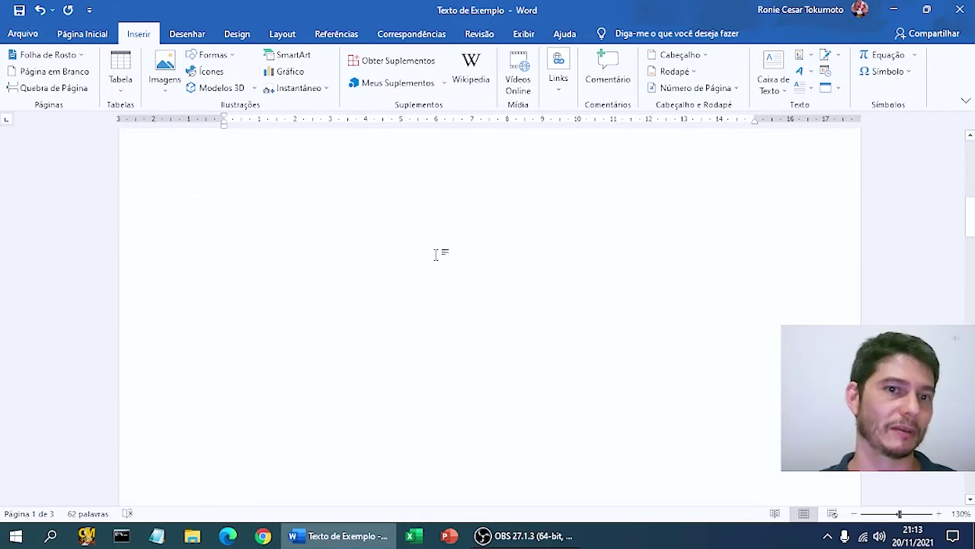
scroll(414, 274, down, 6)
click(136, 329)
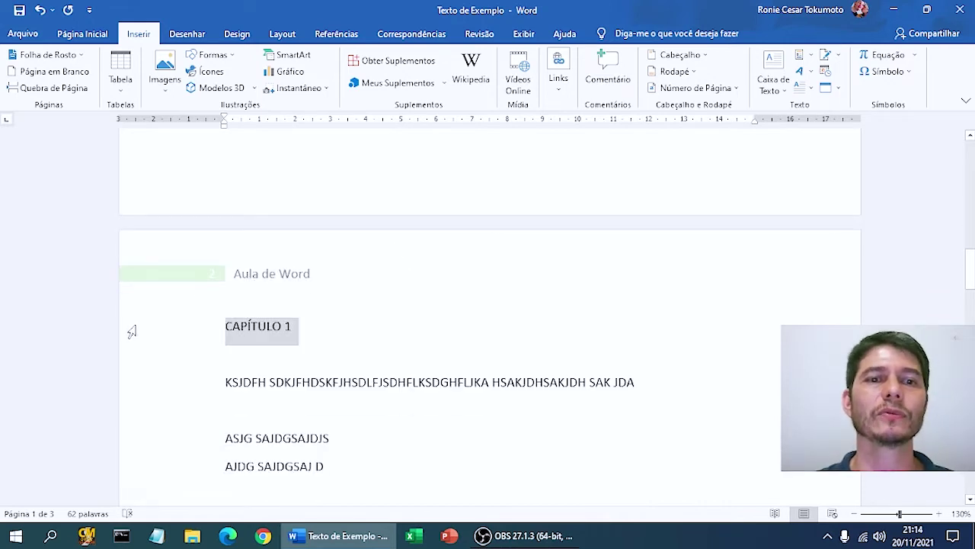
click(79, 34)
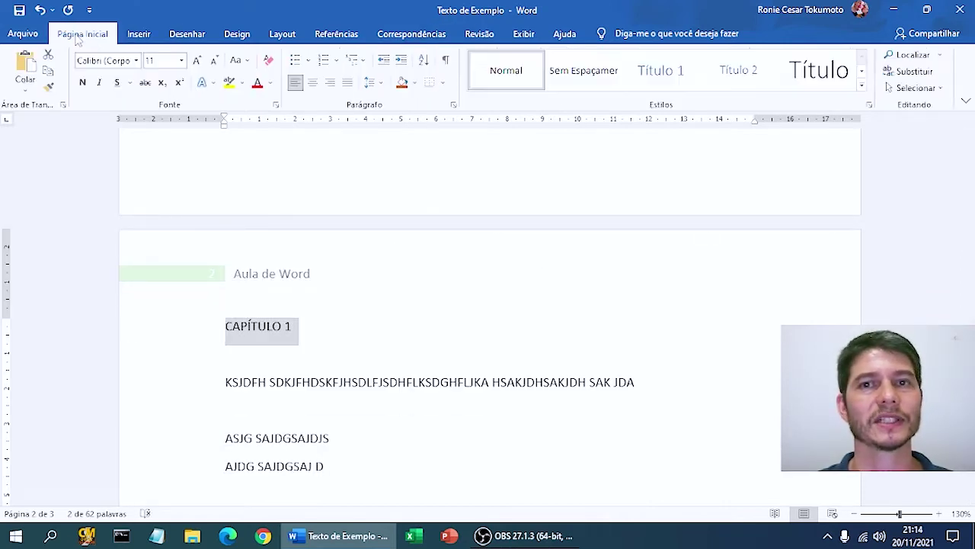
click(665, 79)
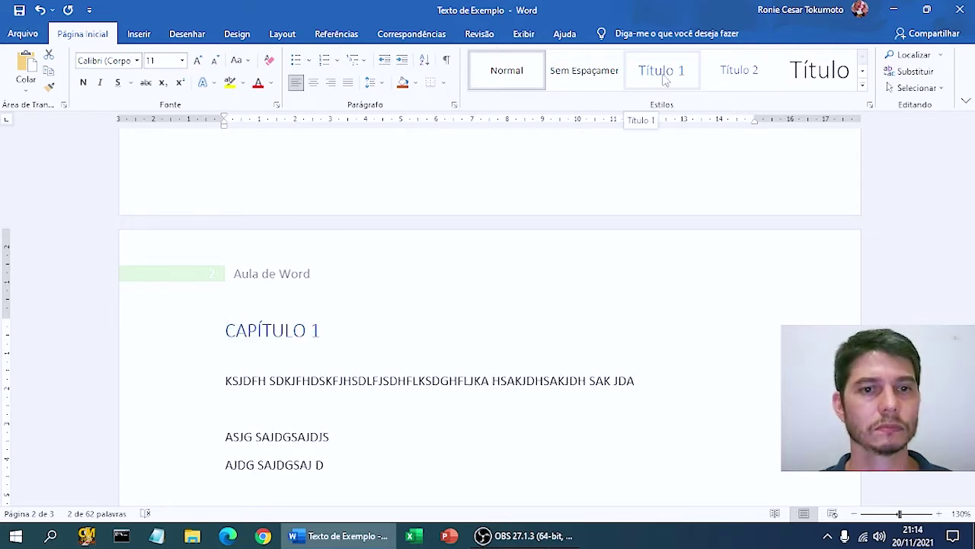
click(665, 79)
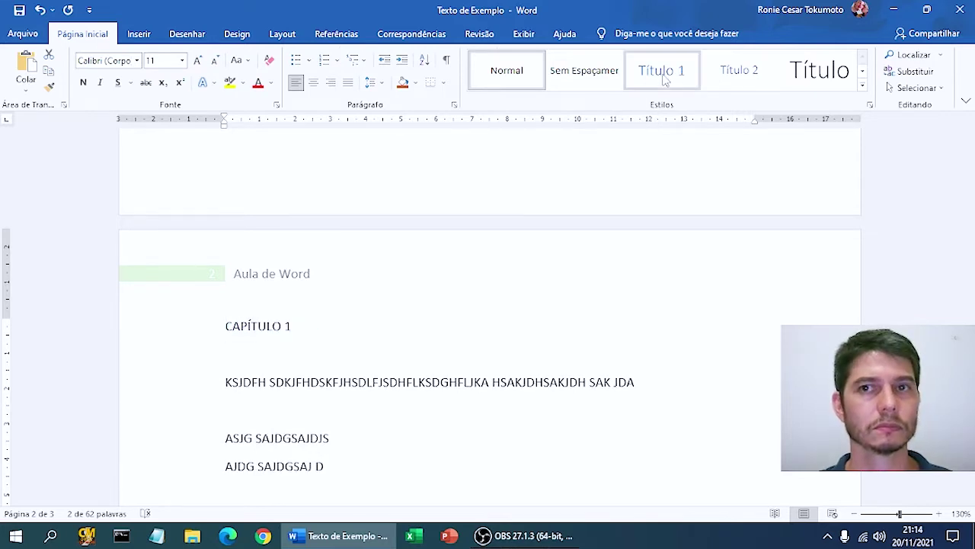
click(331, 338)
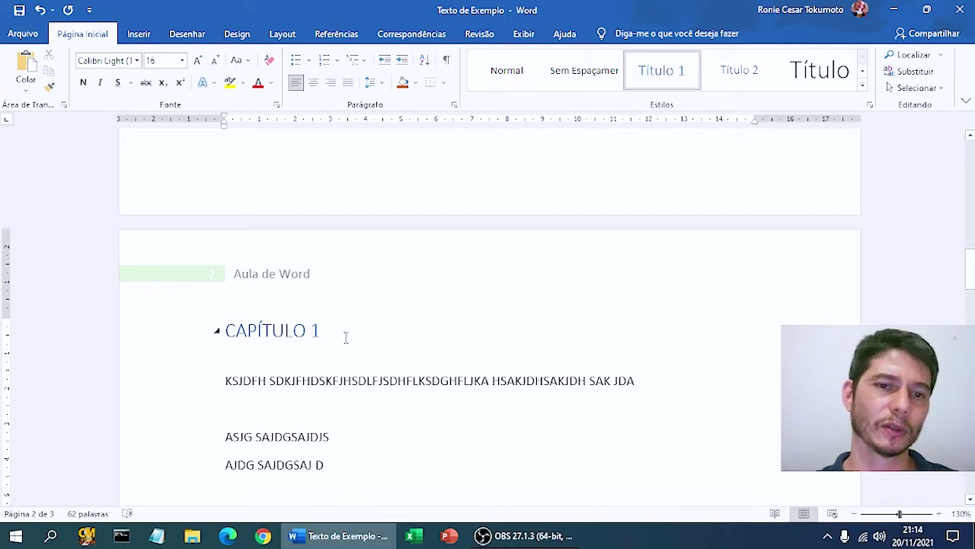
Apply the Título 1 style to the CAPÍTULO 2 heading on page 3.
scroll(348, 337, down, 10)
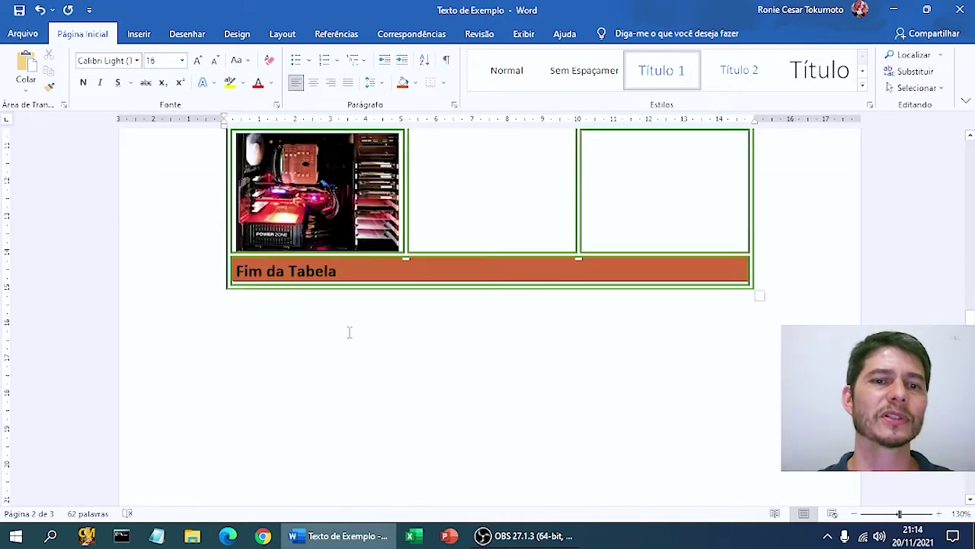
scroll(350, 333, down, 5)
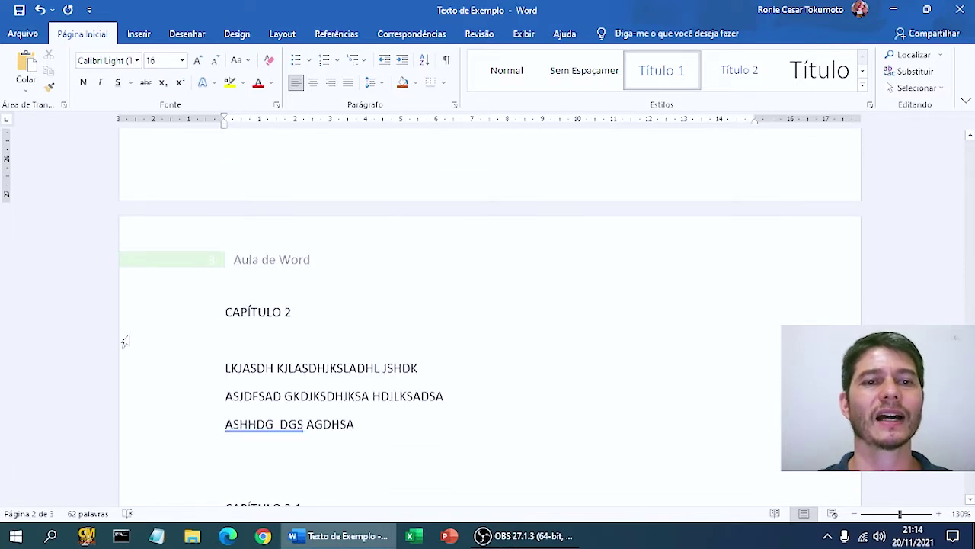
click(141, 321)
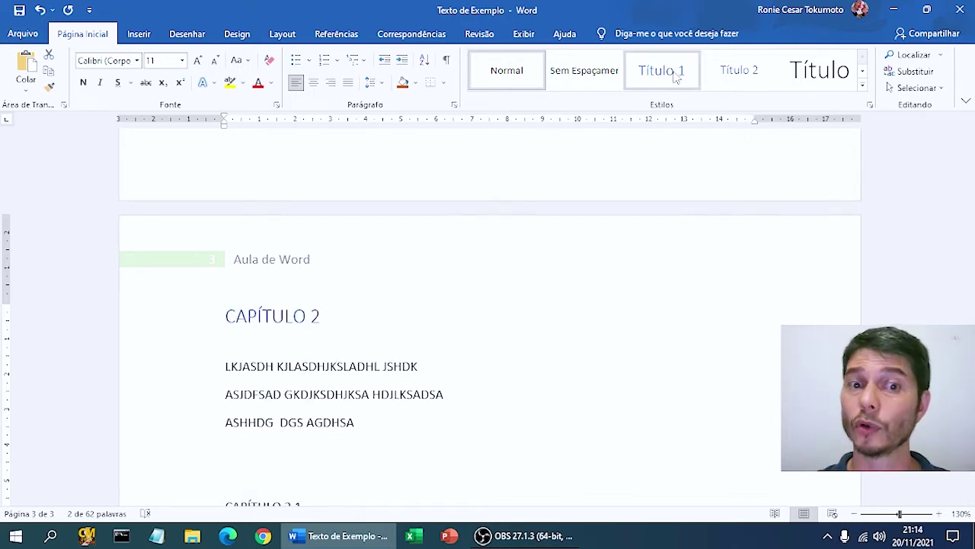
click(675, 74)
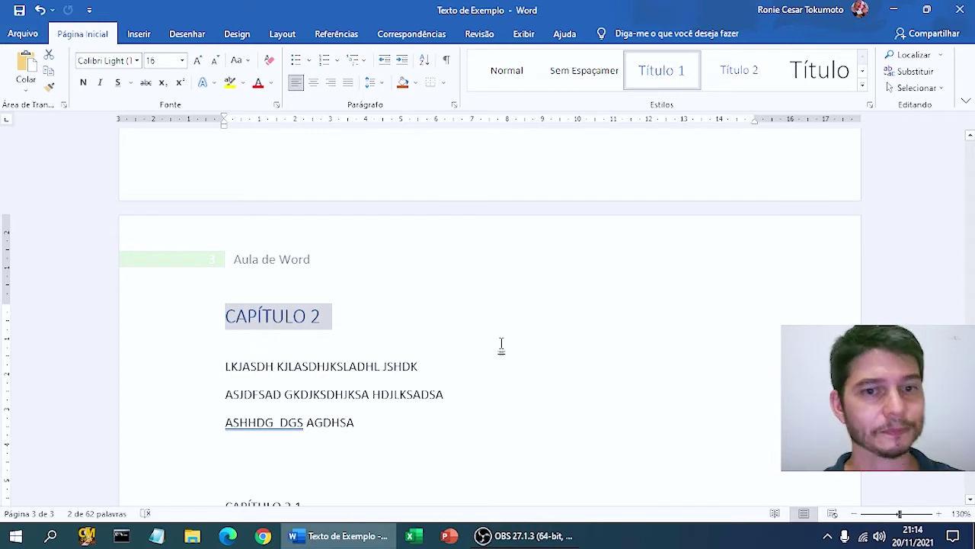
Apply the Título 2 style to the subheadings CAPÍTULO 2.1 and CAPÍTULO 2.2.
scroll(502, 346, down, 2)
click(130, 425)
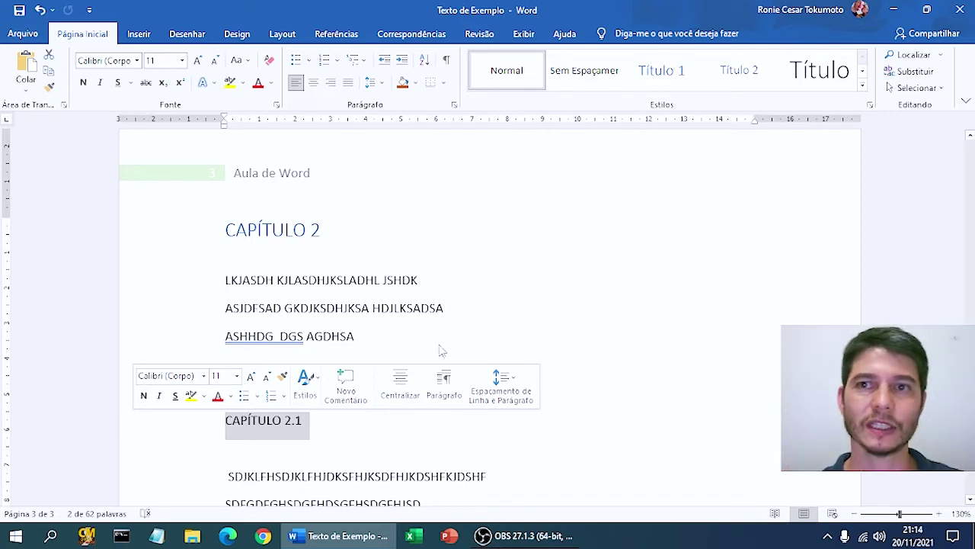
click(739, 70)
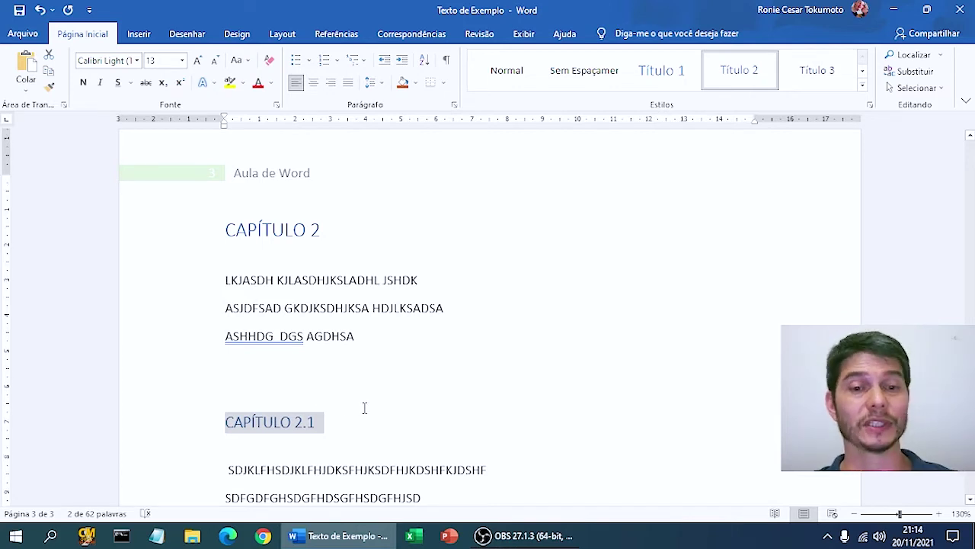
scroll(363, 407, down, 5)
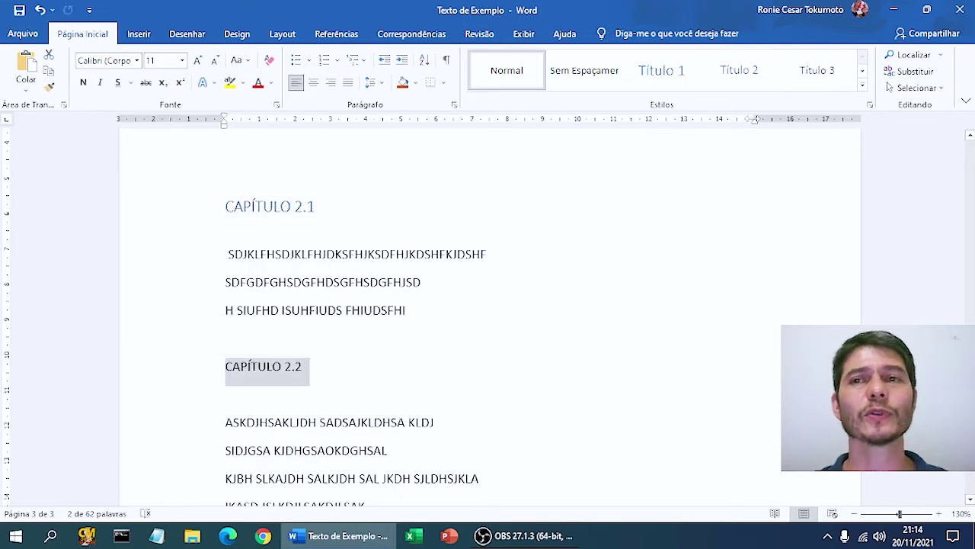
click(750, 78)
click(751, 77)
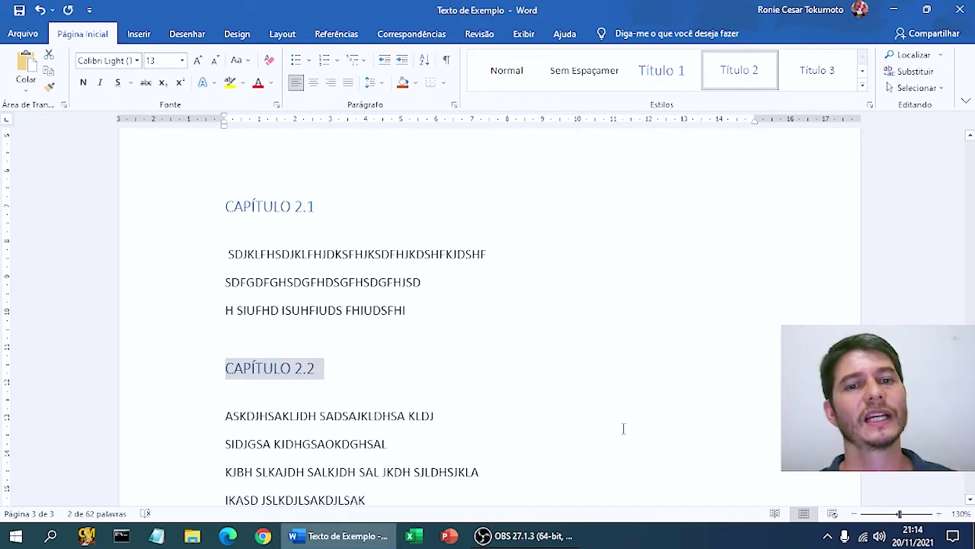
Look over the styled headings on page 3 and view the full gallery of available styles.
scroll(623, 429, down, 6)
scroll(579, 423, down, 3)
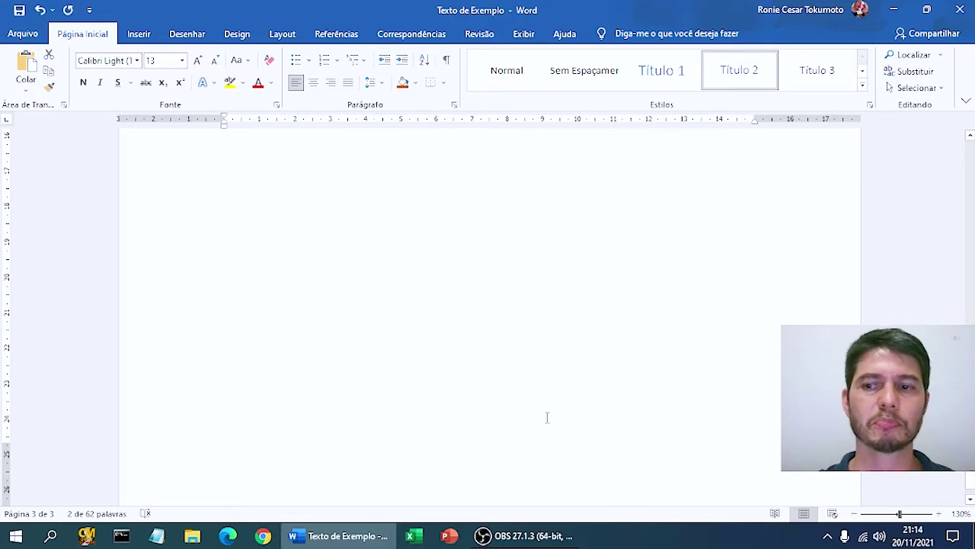
scroll(458, 374, up, 8)
scroll(435, 349, up, 3)
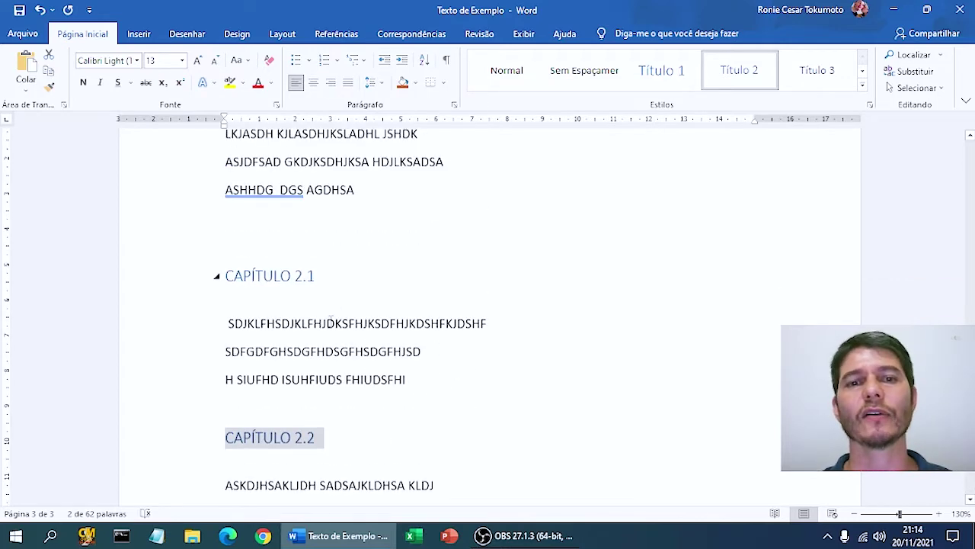
click(429, 316)
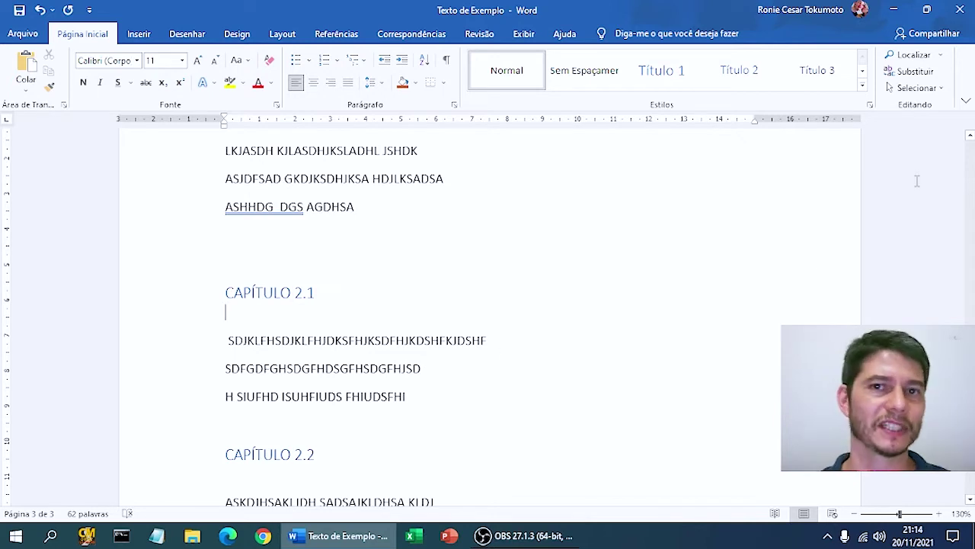
click(864, 85)
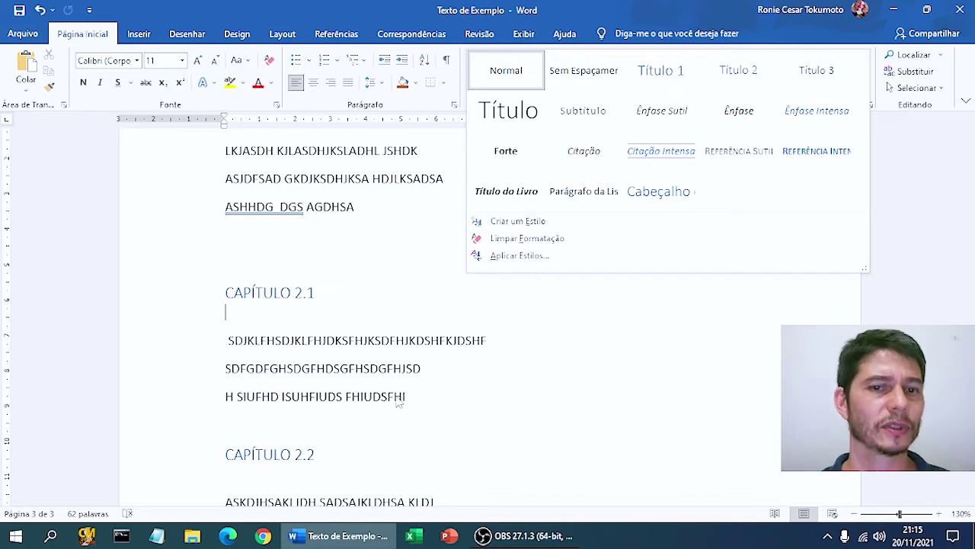
key(Escape)
Set the font colour of the CAPÍTULO 1 heading on page 2 to Automático.
scroll(472, 331, up, 8)
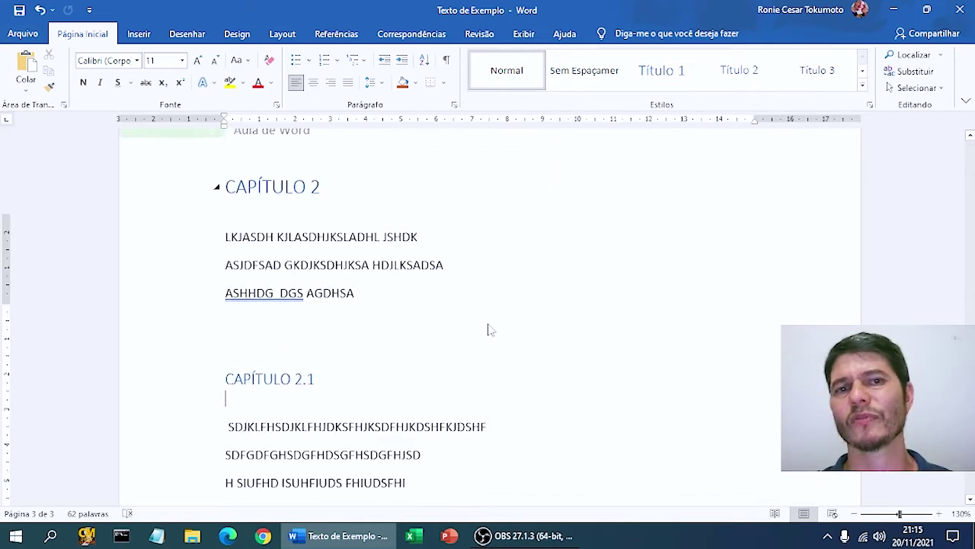
scroll(493, 327, up, 12)
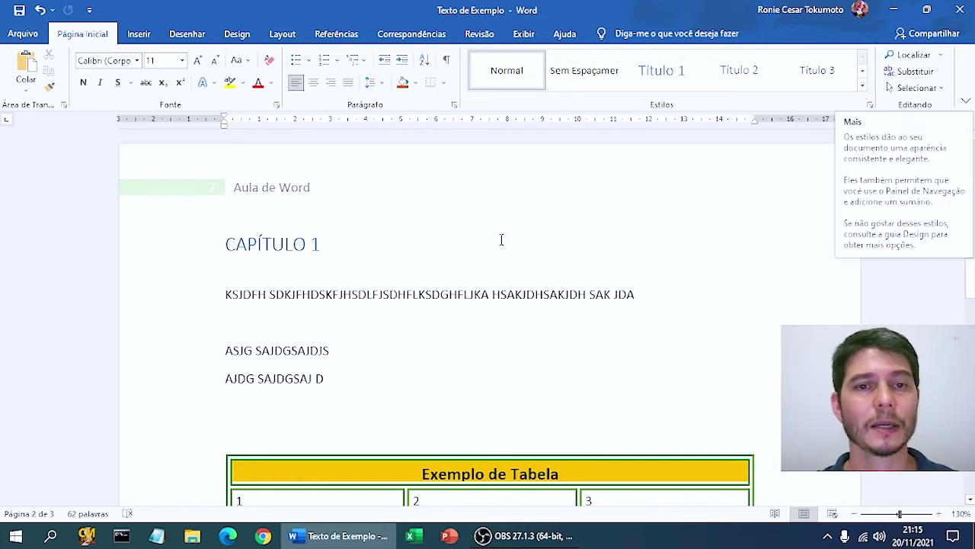
click(139, 252)
click(416, 83)
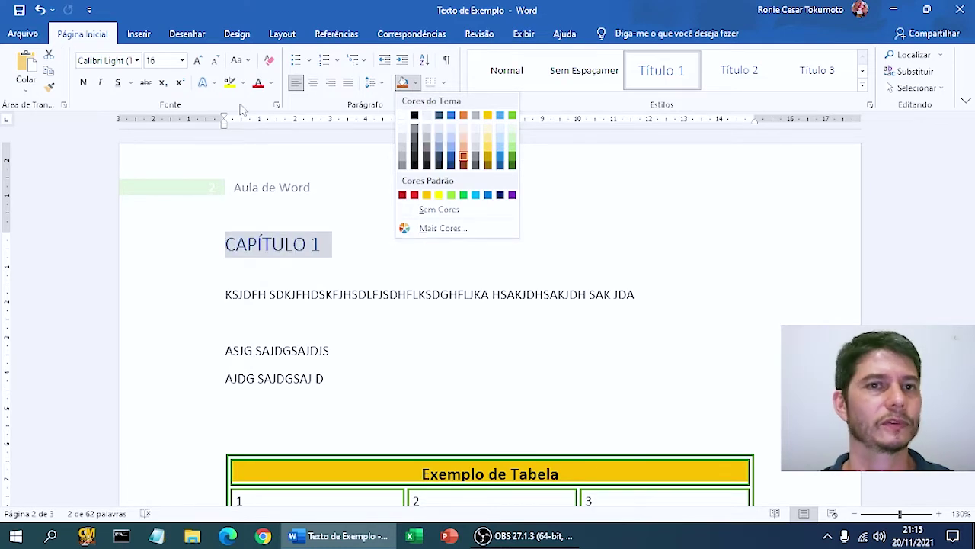
key(Escape)
click(271, 83)
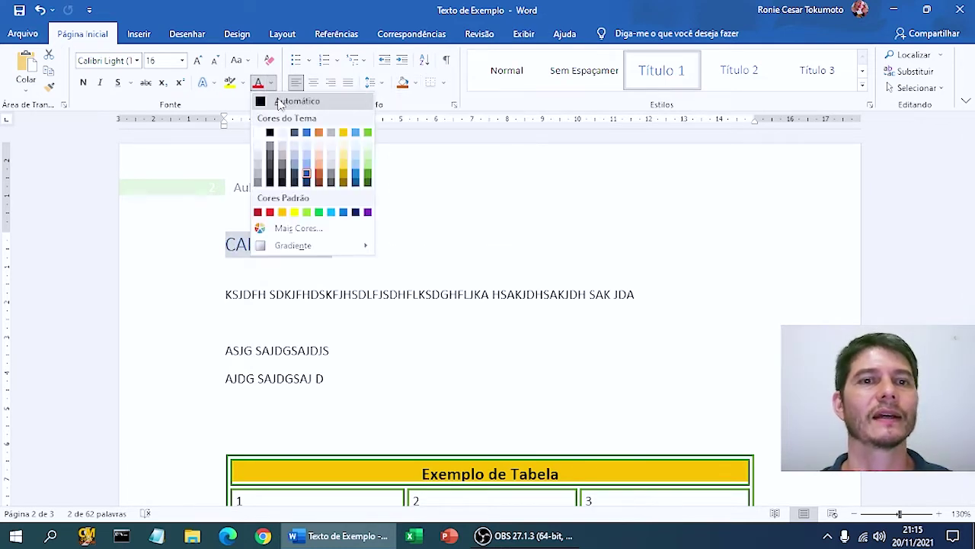
click(279, 102)
click(355, 308)
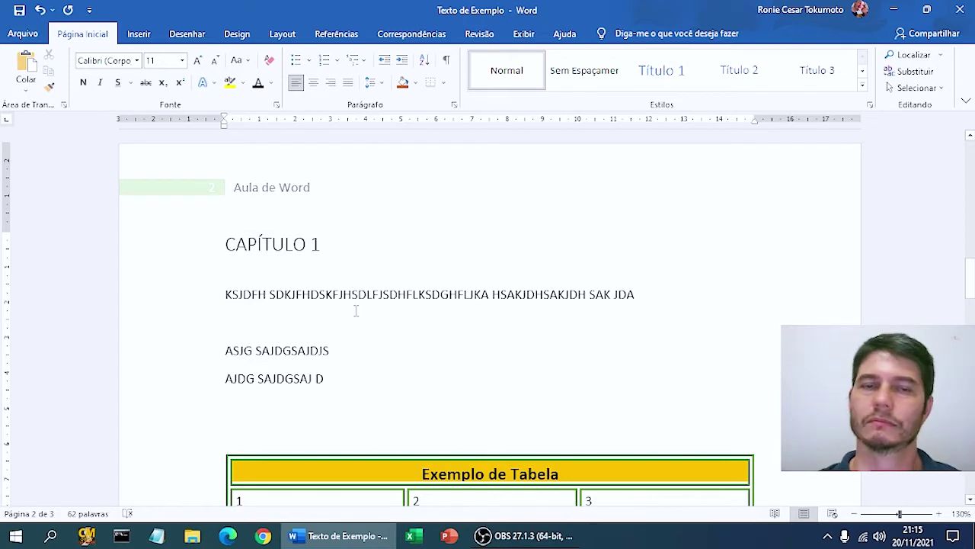
Reduce the CAPÍTULO 1 heading on page 2 to 12 pt and make it bold.
click(164, 249)
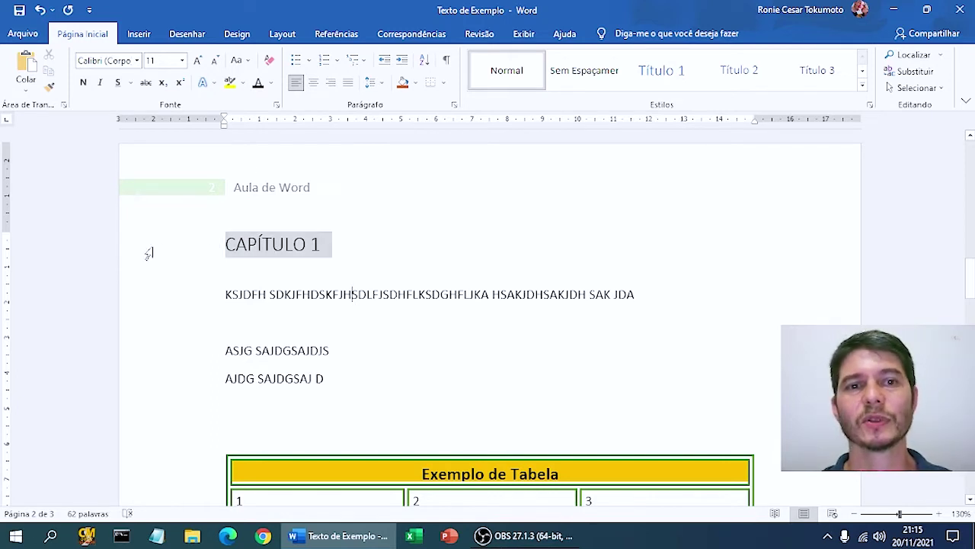
click(217, 60)
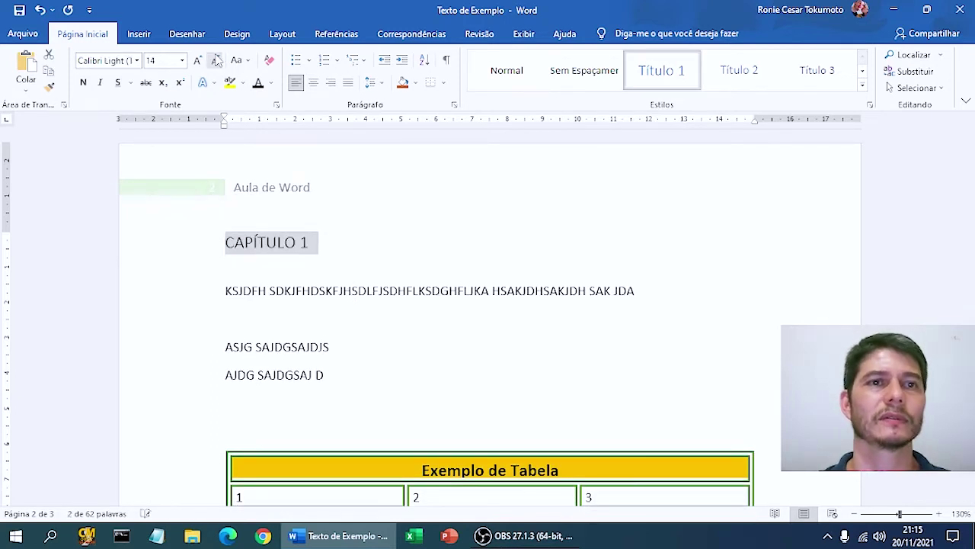
click(216, 61)
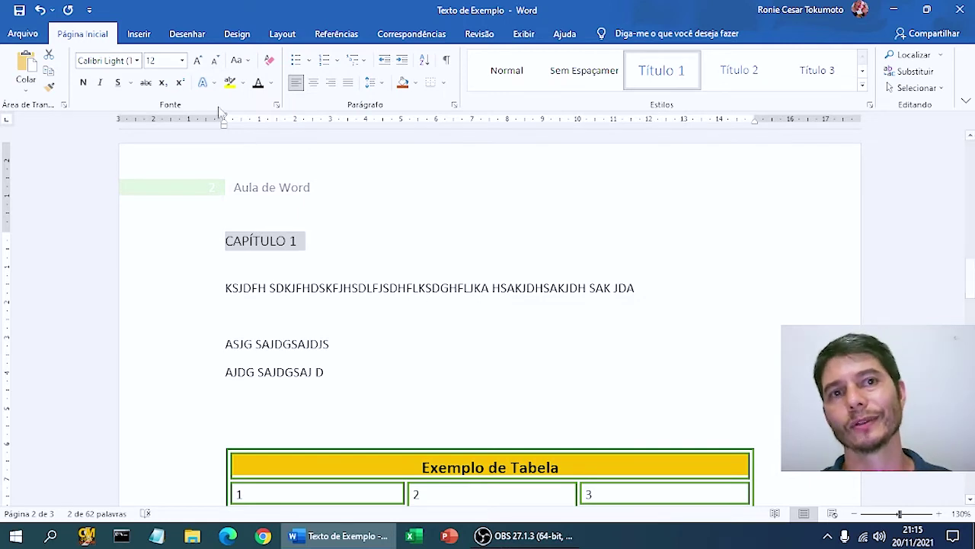
click(82, 84)
Copy the formatting of the CAPÍTULO 1 heading onto the CAPÍTULO 2 heading on page 3.
scroll(290, 336, down, 5)
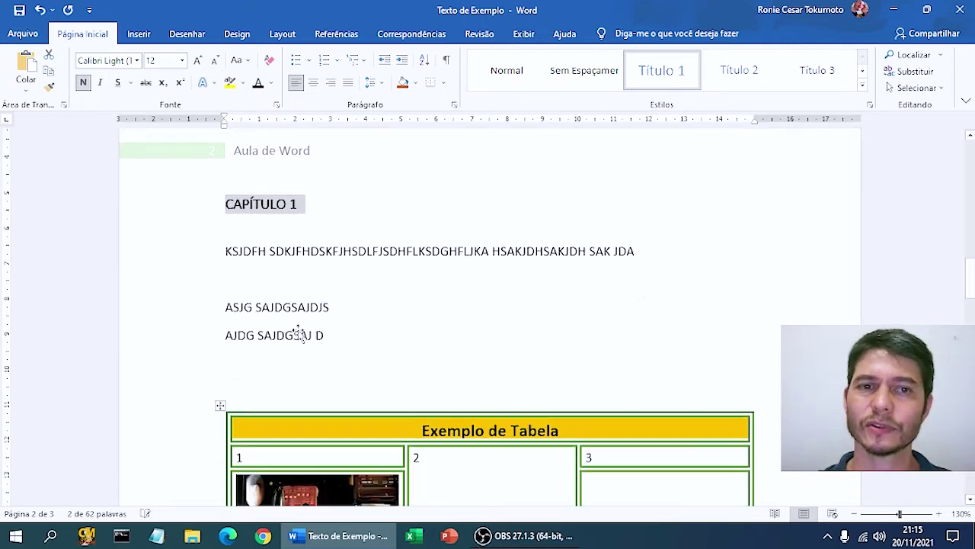
scroll(211, 352, down, 10)
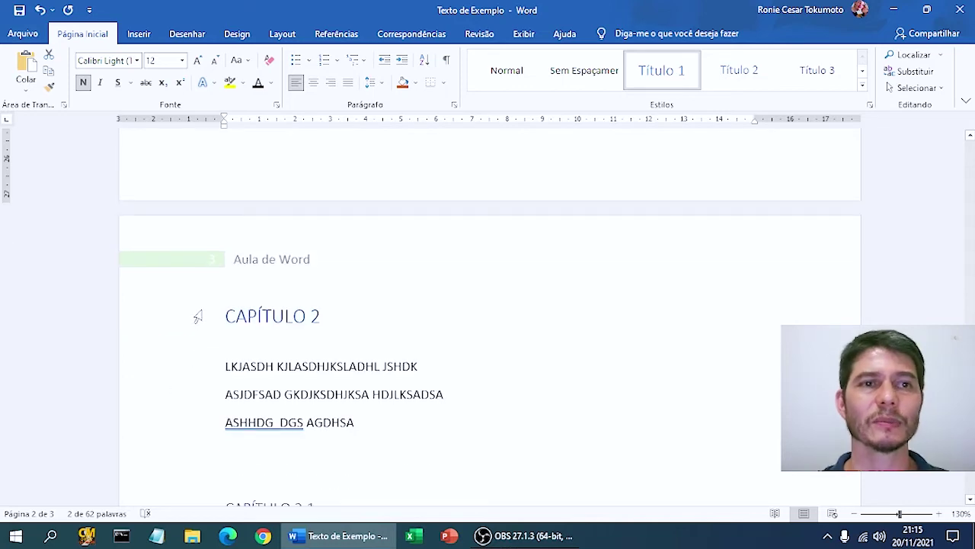
scroll(178, 276, up, 8)
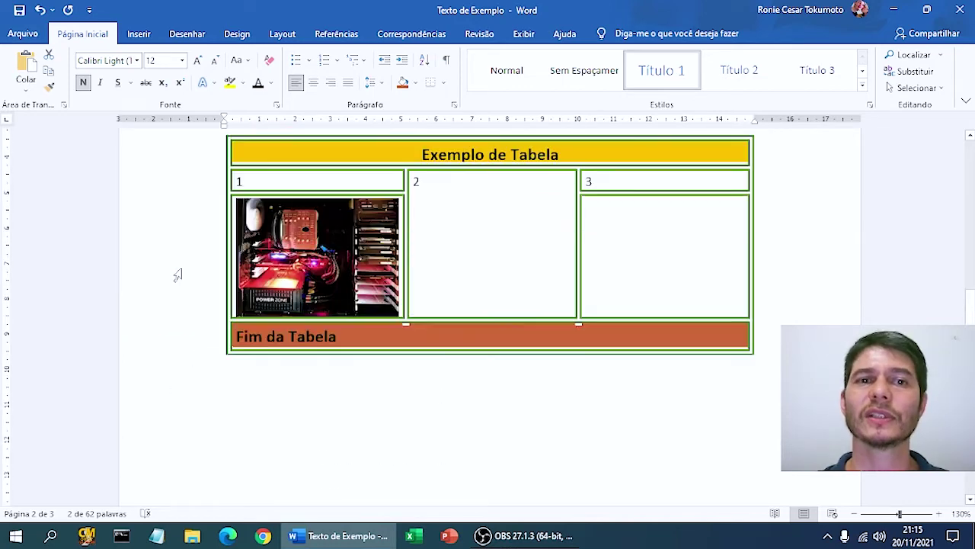
scroll(178, 276, up, 5)
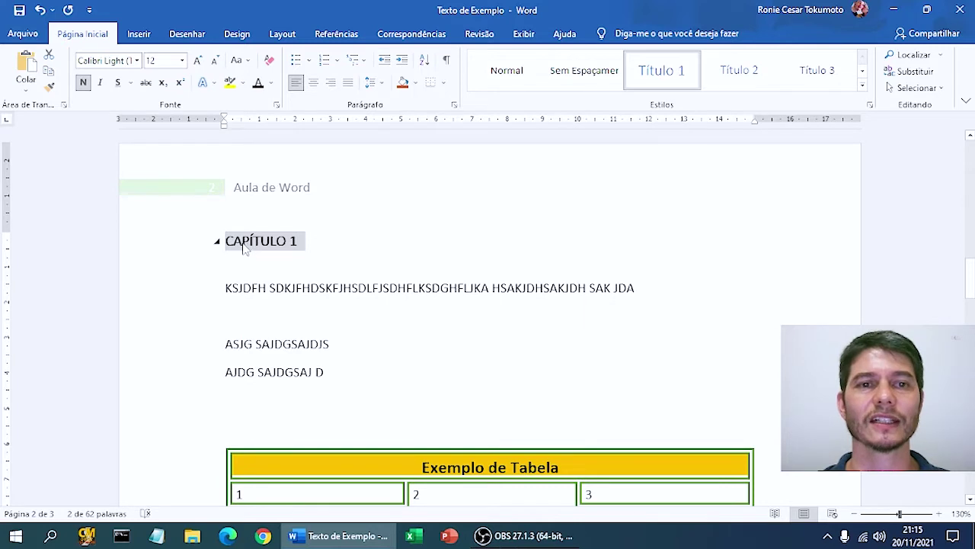
click(50, 88)
scroll(156, 268, down, 3)
scroll(157, 268, down, 8)
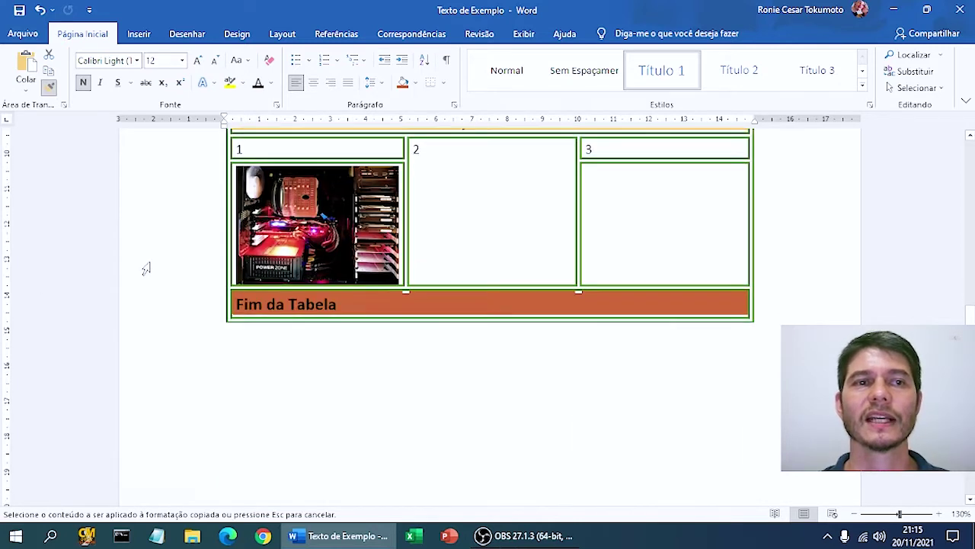
scroll(150, 268, down, 3)
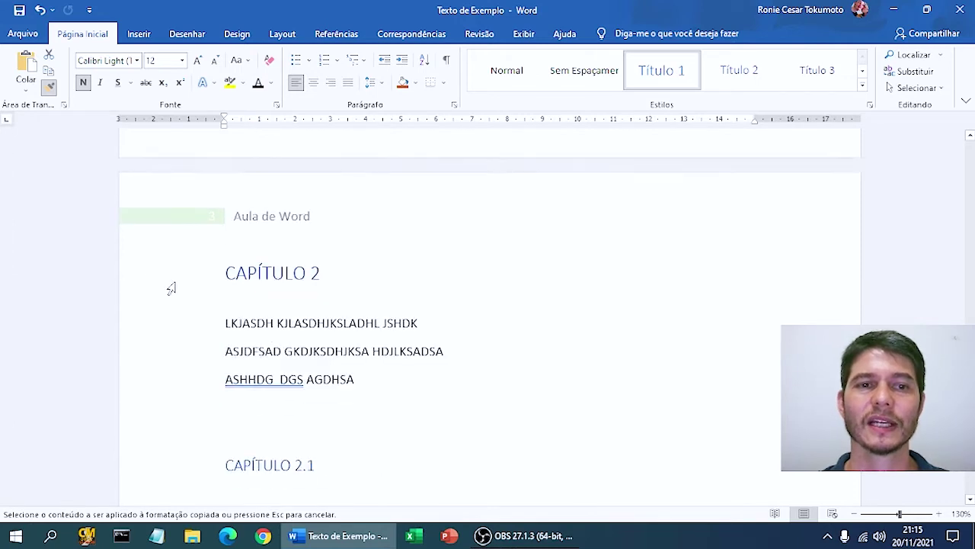
click(167, 229)
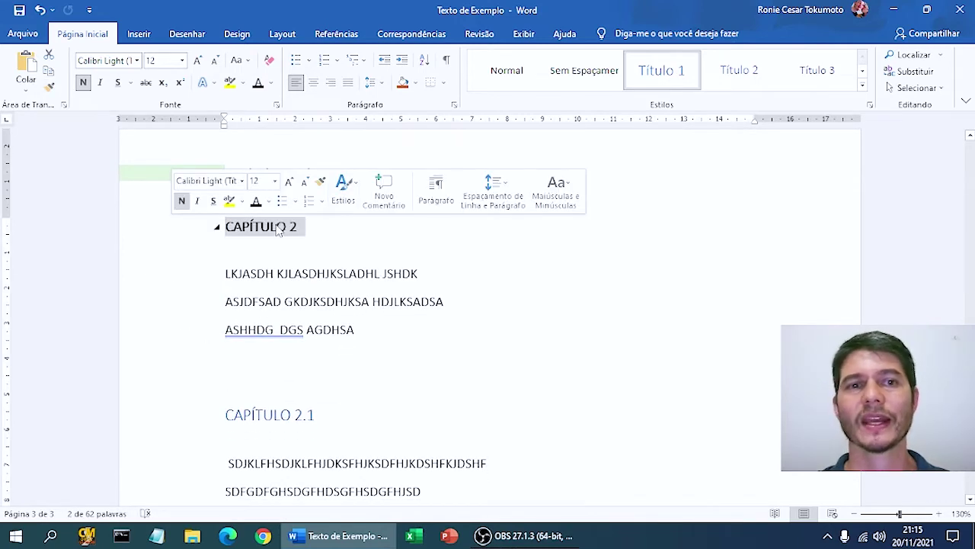
Copy the CAPÍTULO 2 heading's formatting onto the subheadings CAPÍTULO 2.1 and CAPÍTULO 2.2.
click(49, 90)
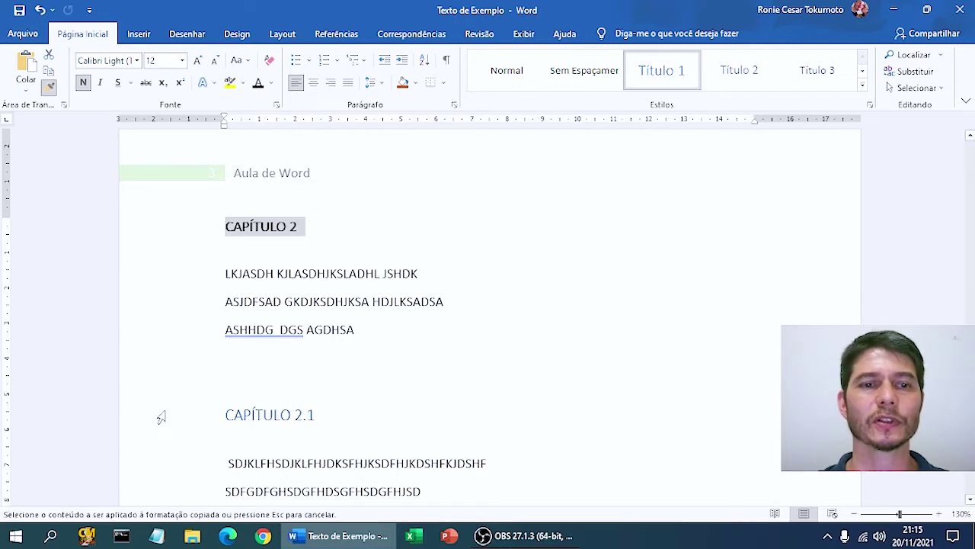
click(158, 414)
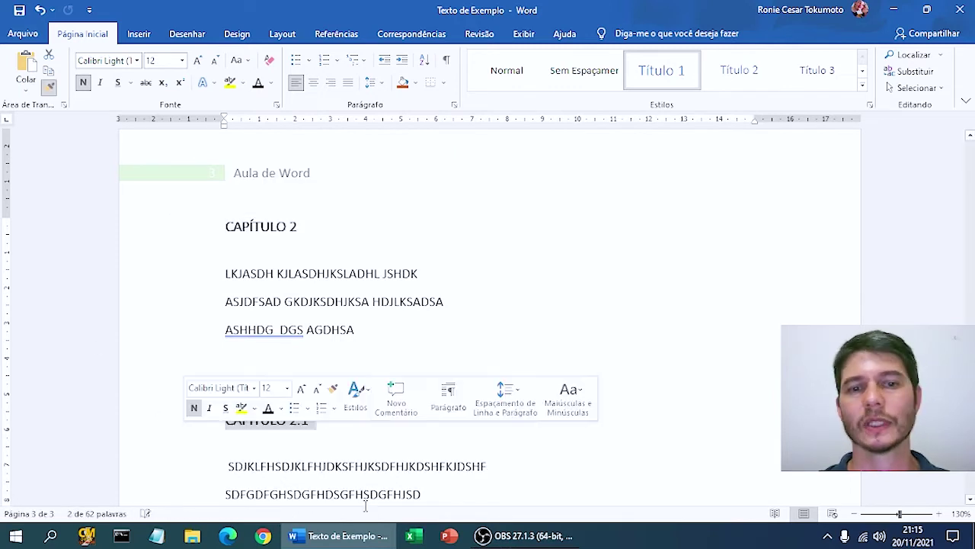
click(48, 90)
scroll(112, 320, down, 3)
scroll(112, 320, down, 2)
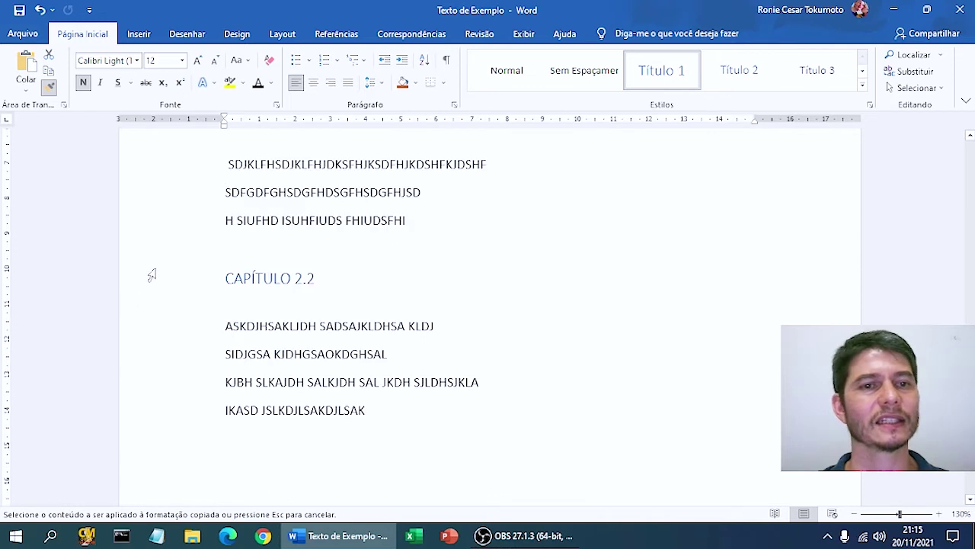
click(155, 276)
Update the empty table of contents on page 1 so it lists the styled headings.
scroll(506, 320, up, 5)
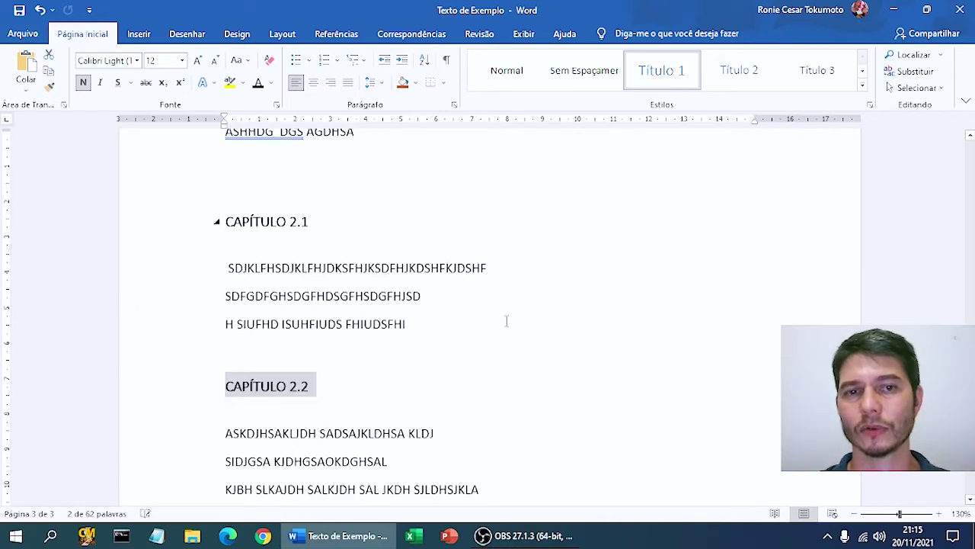
scroll(518, 311, up, 12)
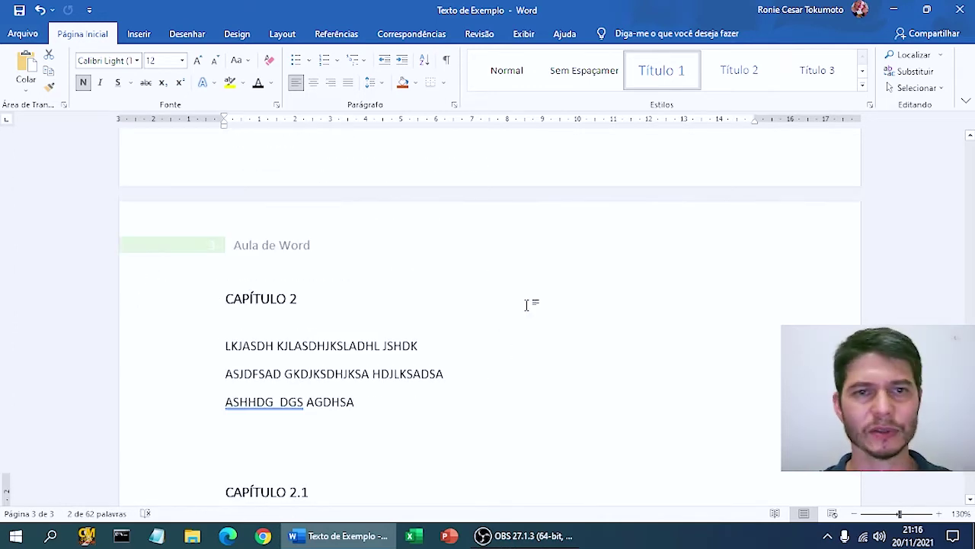
scroll(598, 277, up, 10)
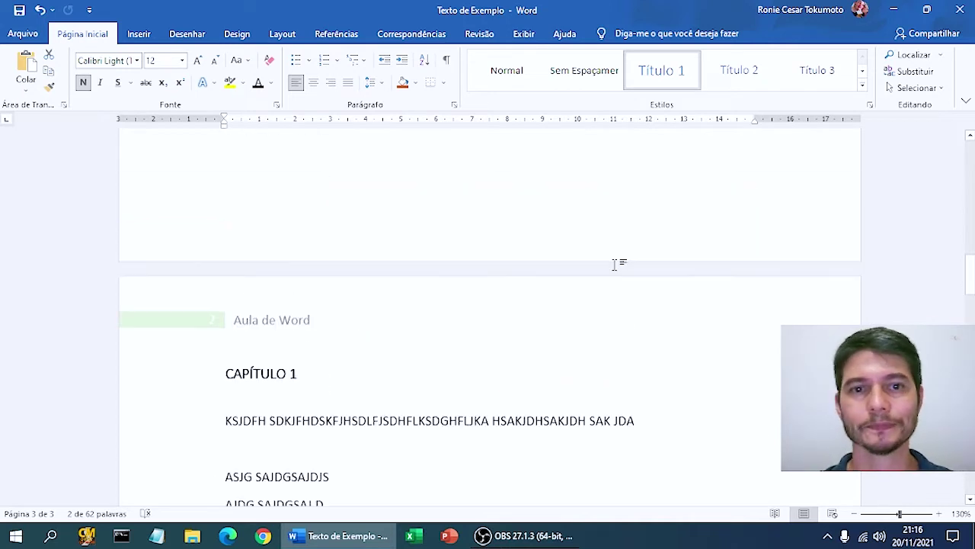
scroll(572, 273, up, 8)
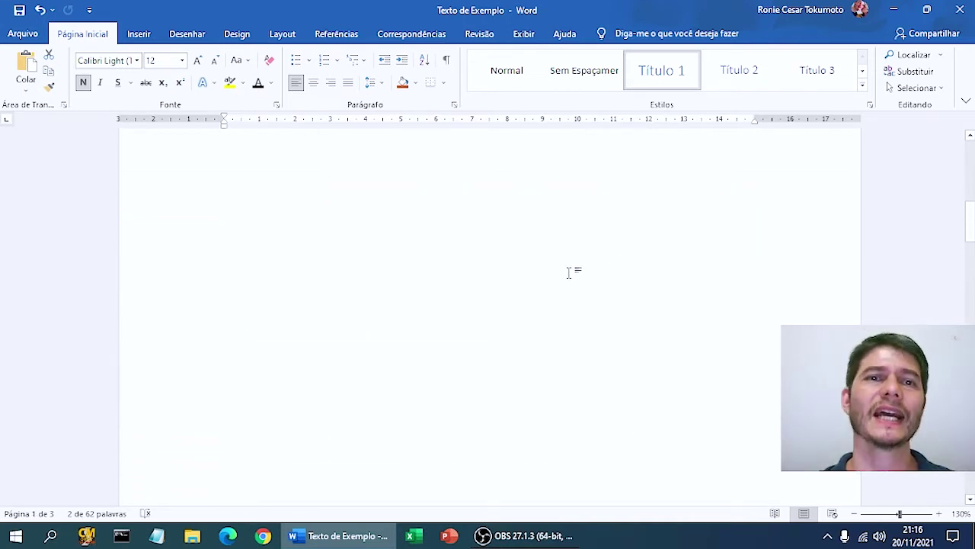
scroll(568, 273, up, 5)
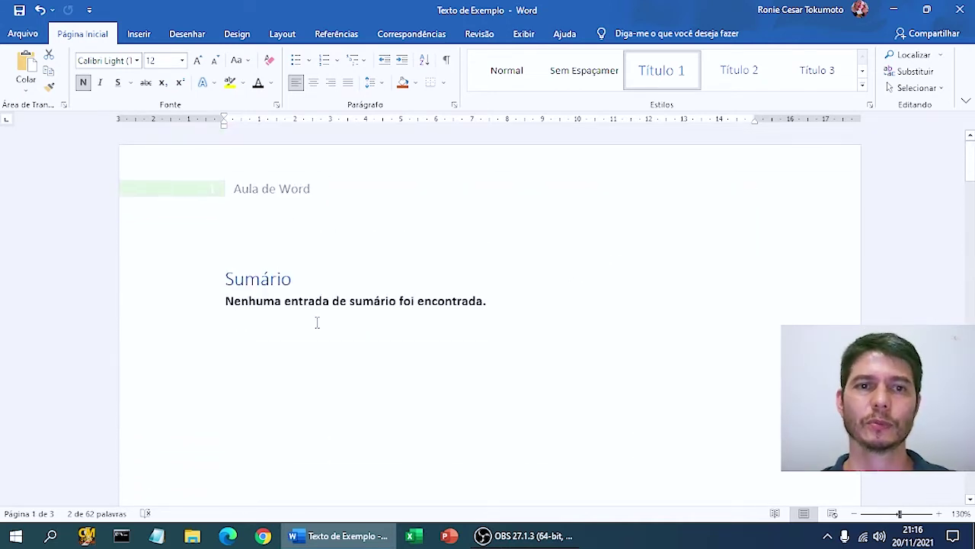
click(286, 301)
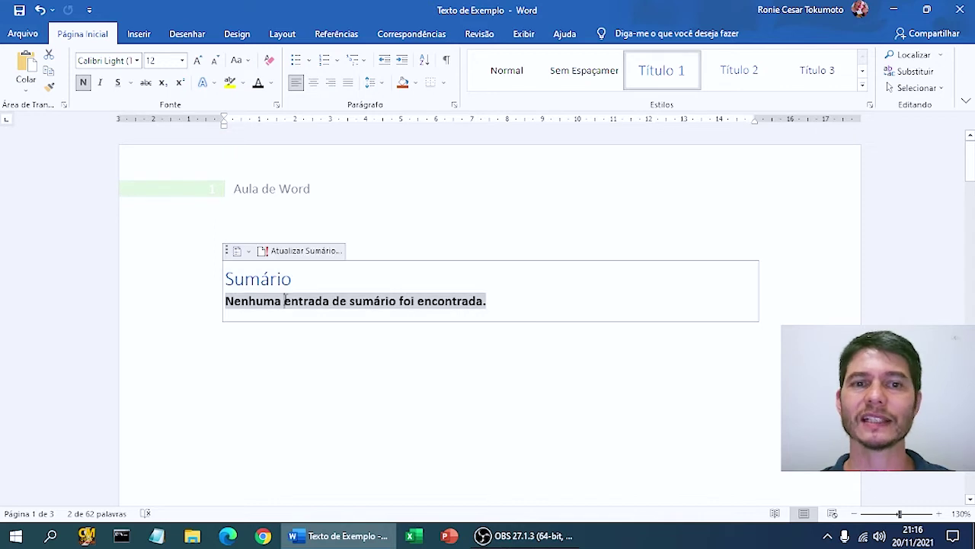
click(297, 255)
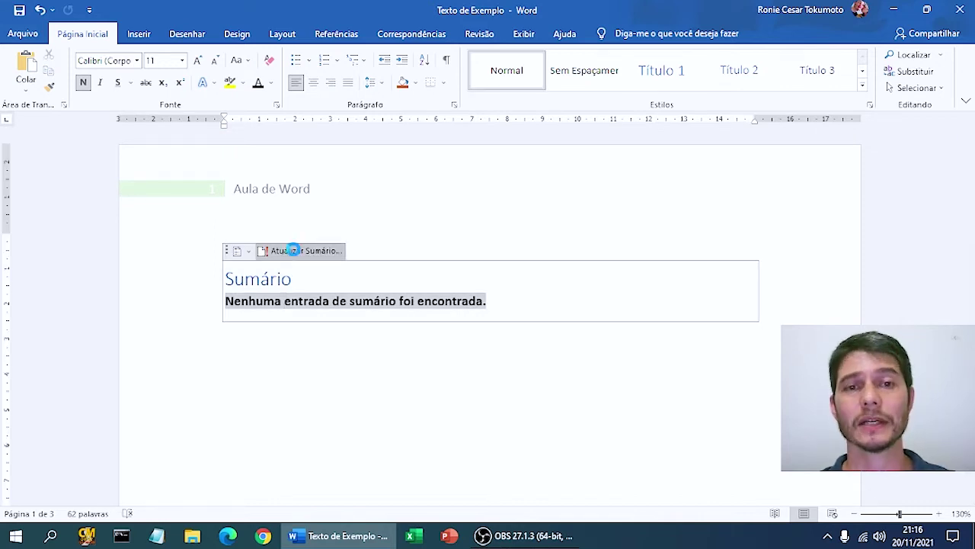
click(730, 458)
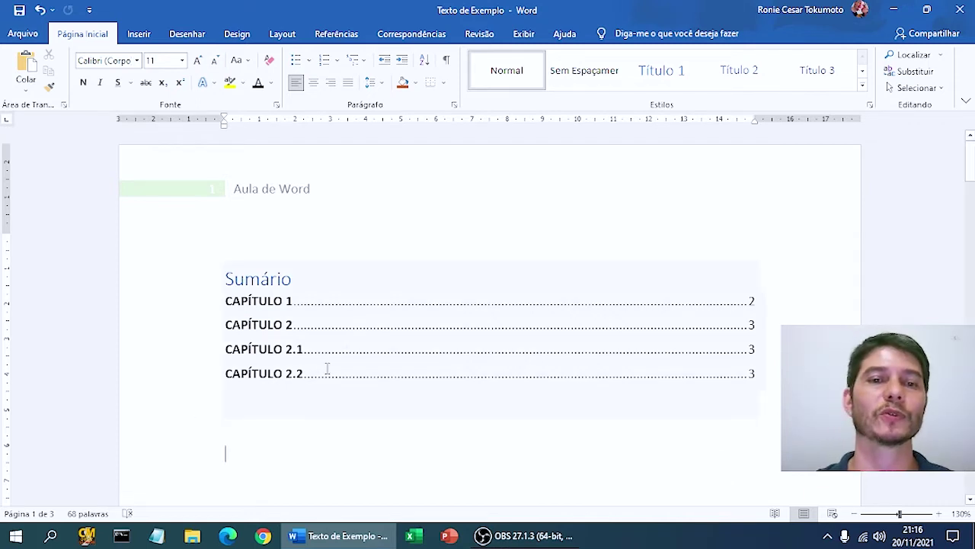
Update the table of contents again with the option Atualizar o índice inteiro.
click(304, 279)
click(301, 251)
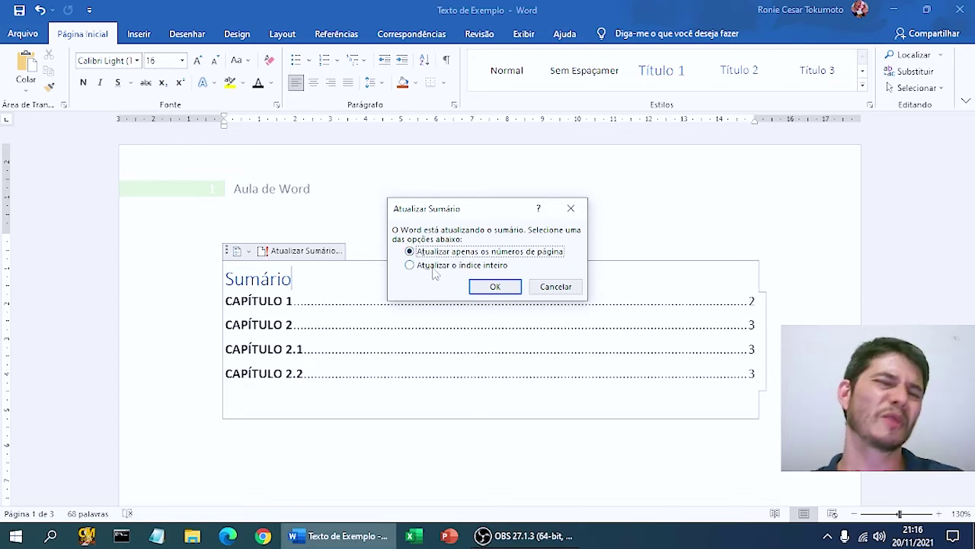
click(433, 269)
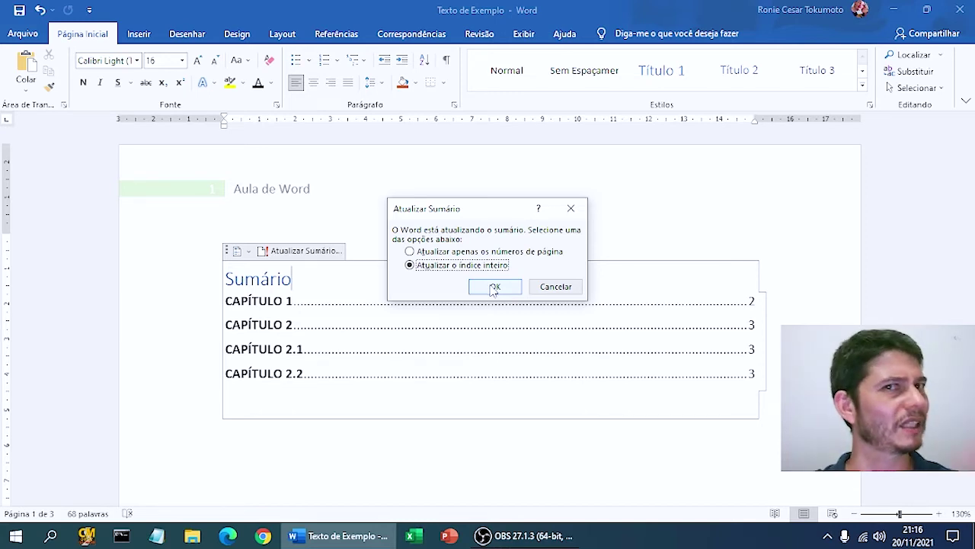
click(494, 288)
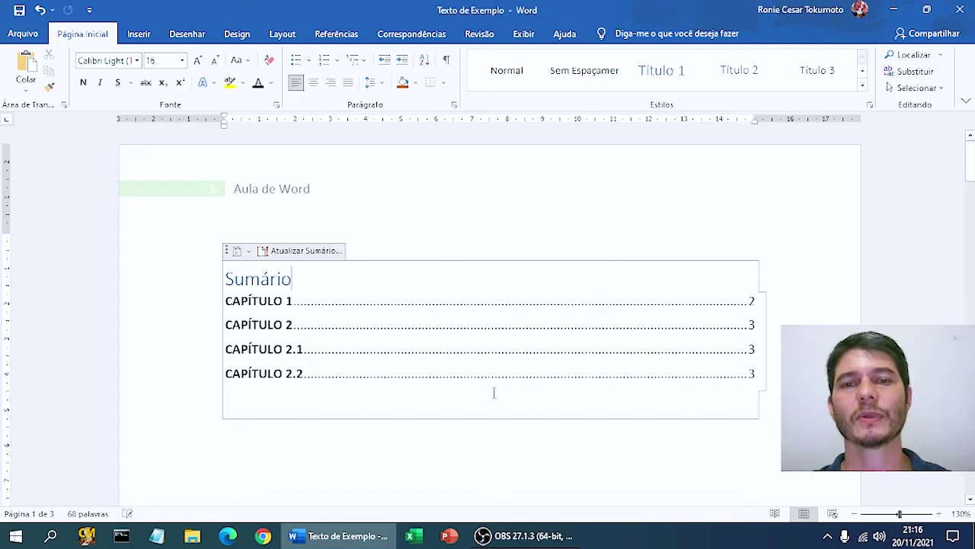
click(455, 438)
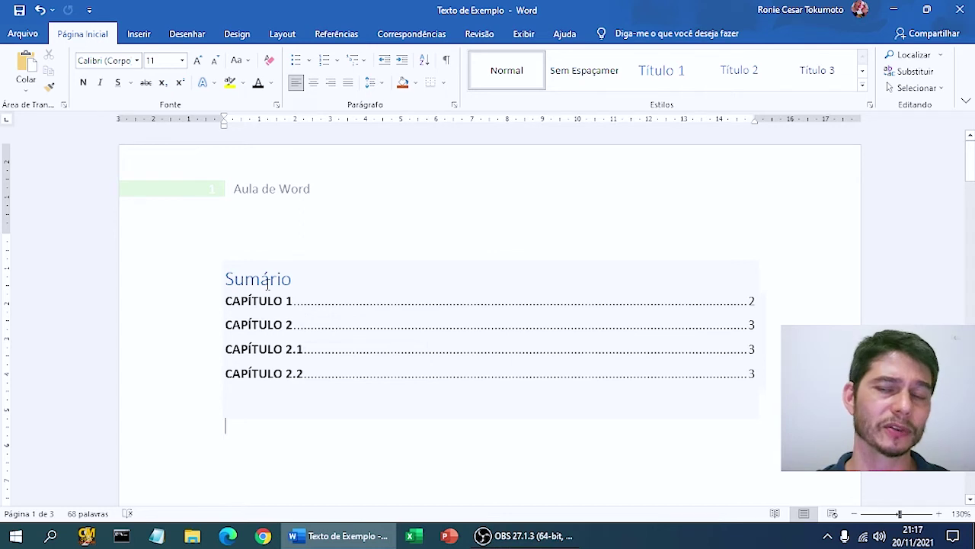
View the gallery of automatic and manual table of contents layouts, leaving it without choosing one.
click(353, 35)
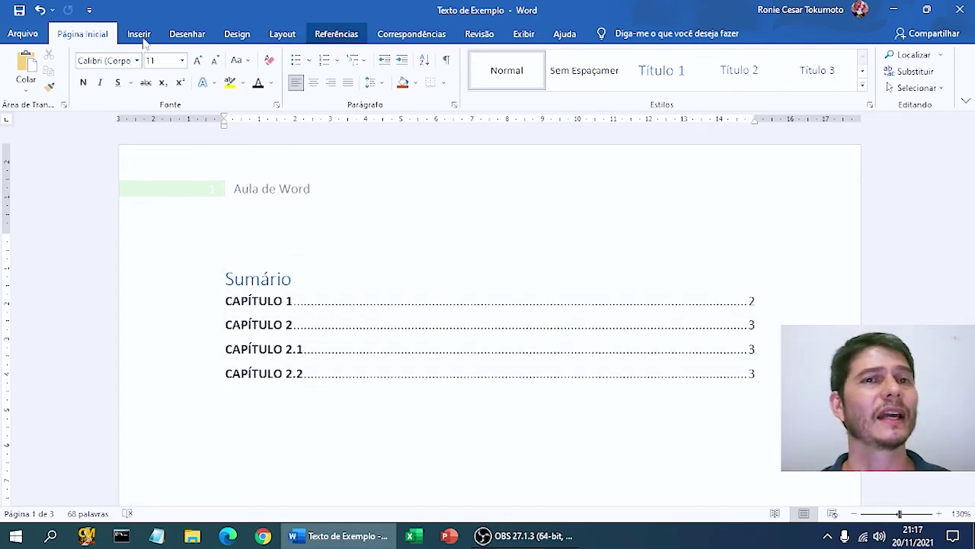
click(23, 86)
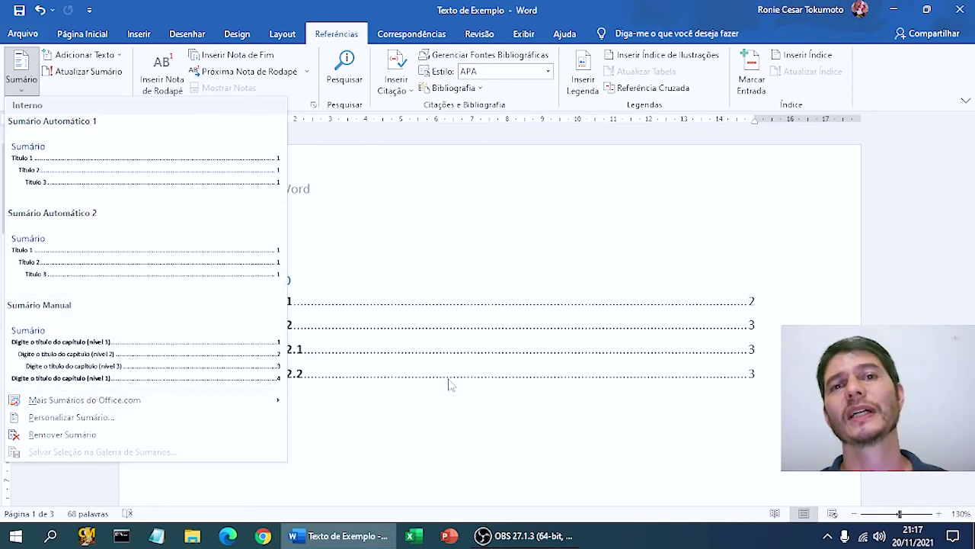
click(442, 410)
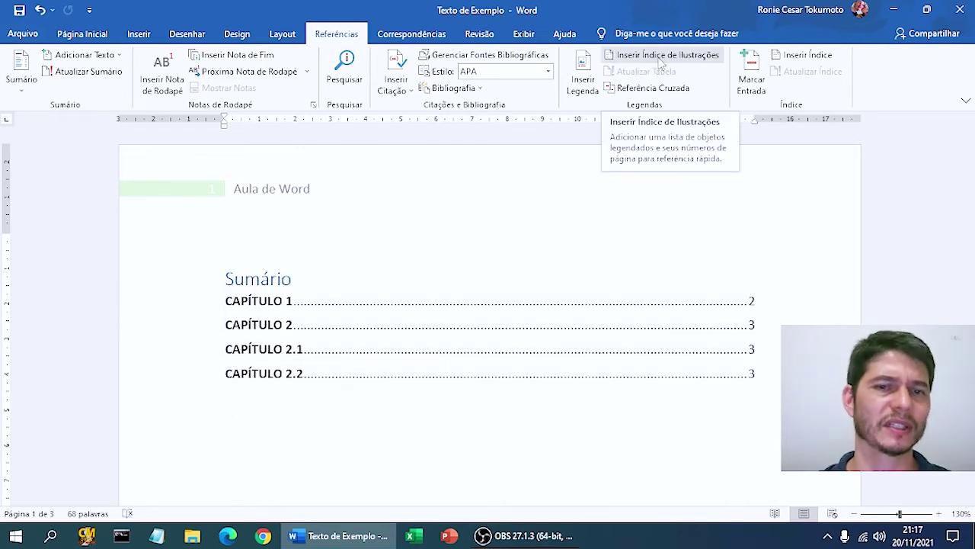
Insert a footnote after the title Exemplo de Tabela in the page 2 table and check its reference mark.
scroll(446, 205, down, 2)
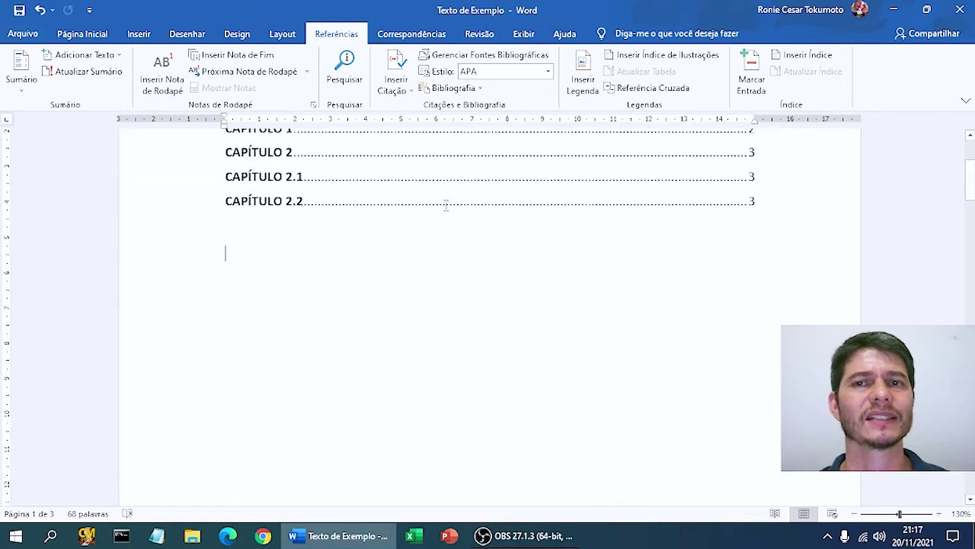
scroll(420, 218, down, 8)
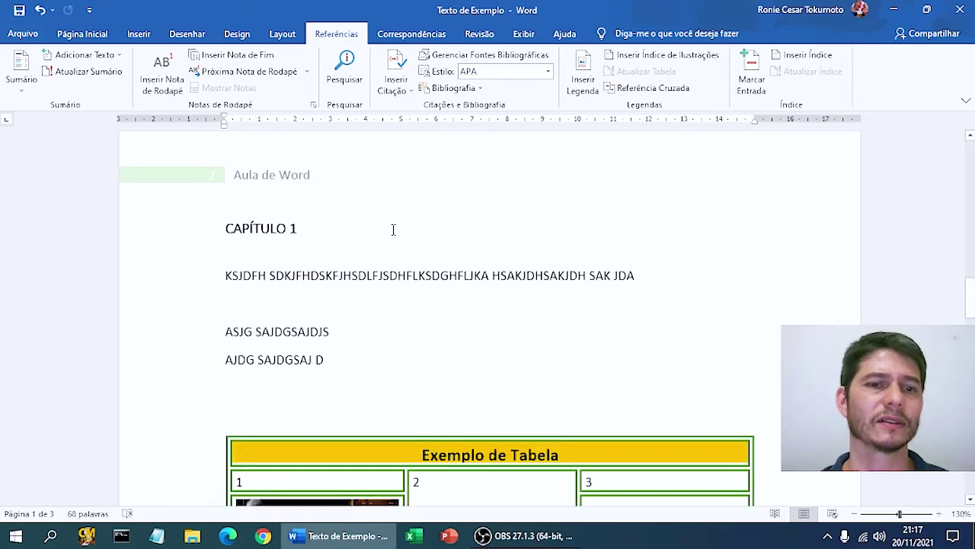
scroll(393, 229, down, 5)
scroll(335, 364, up, 3)
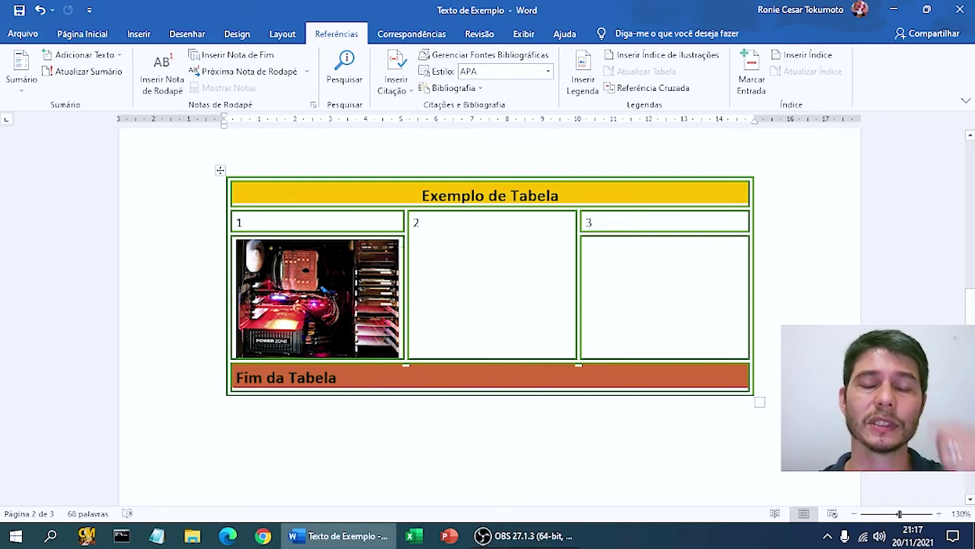
click(579, 192)
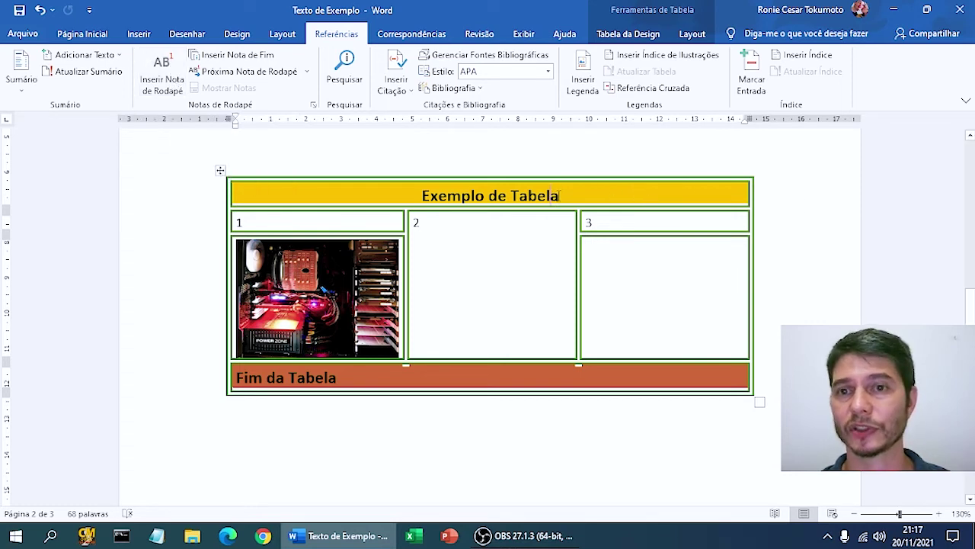
click(163, 72)
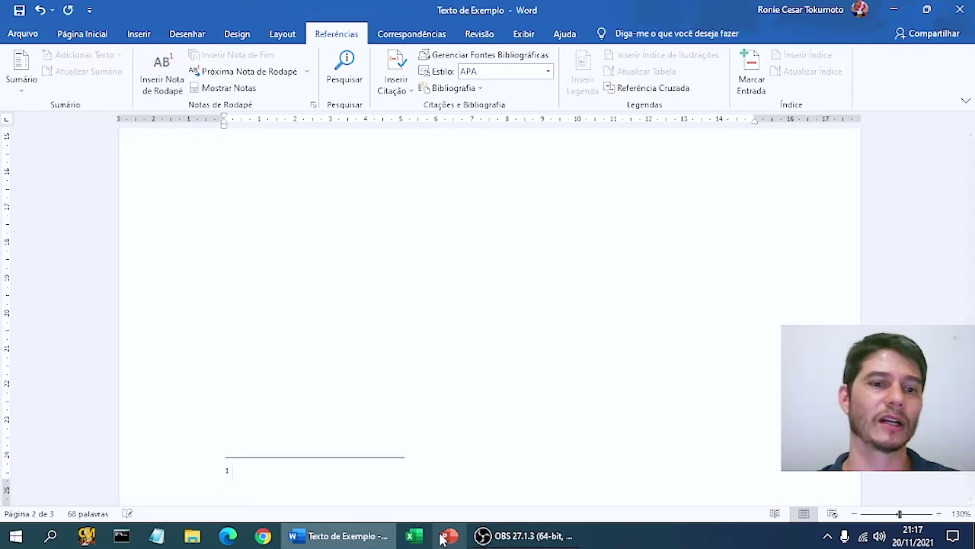
scroll(463, 371, up, 10)
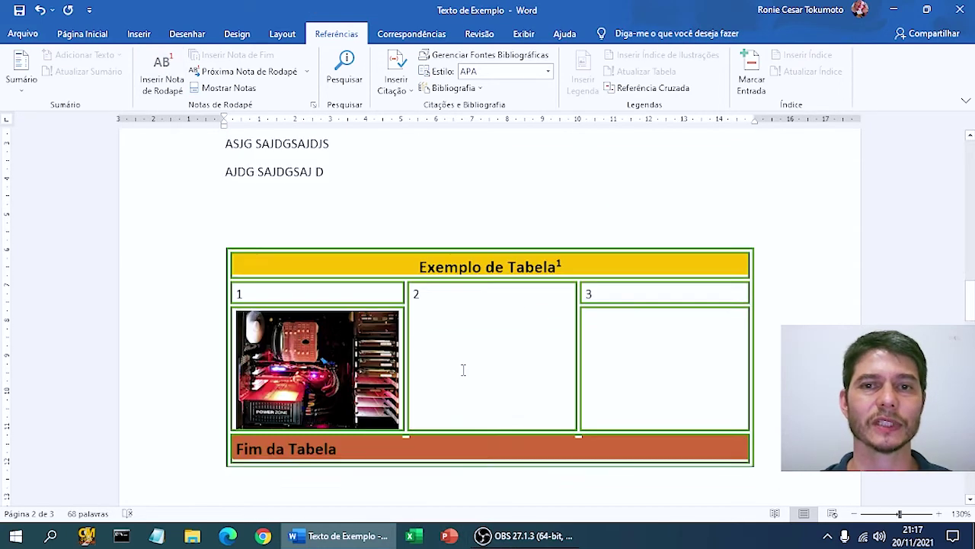
scroll(463, 371, down, 10)
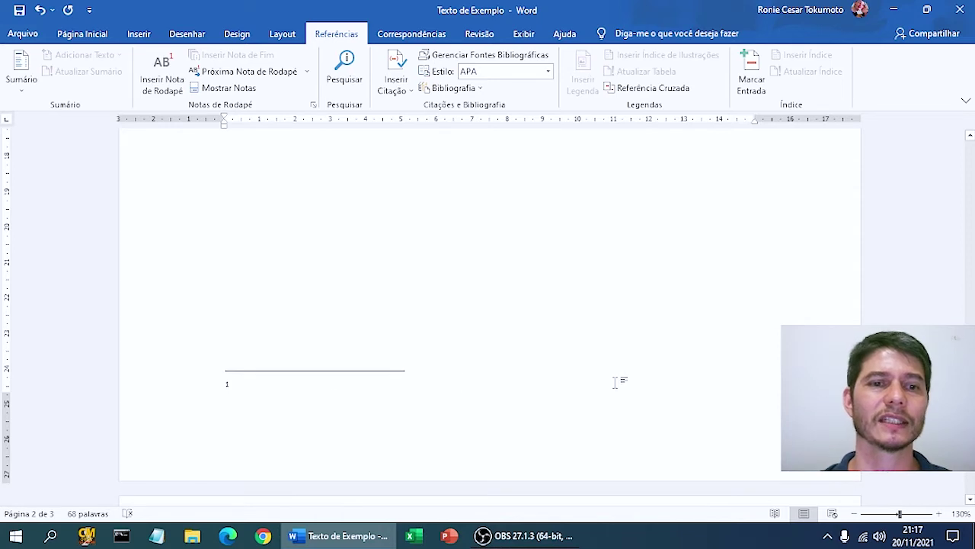
Enter the footnote text "Tabela é algo...." and preview it at the reference mark beside the title Exemplo de Tabela.
text(Tabela )
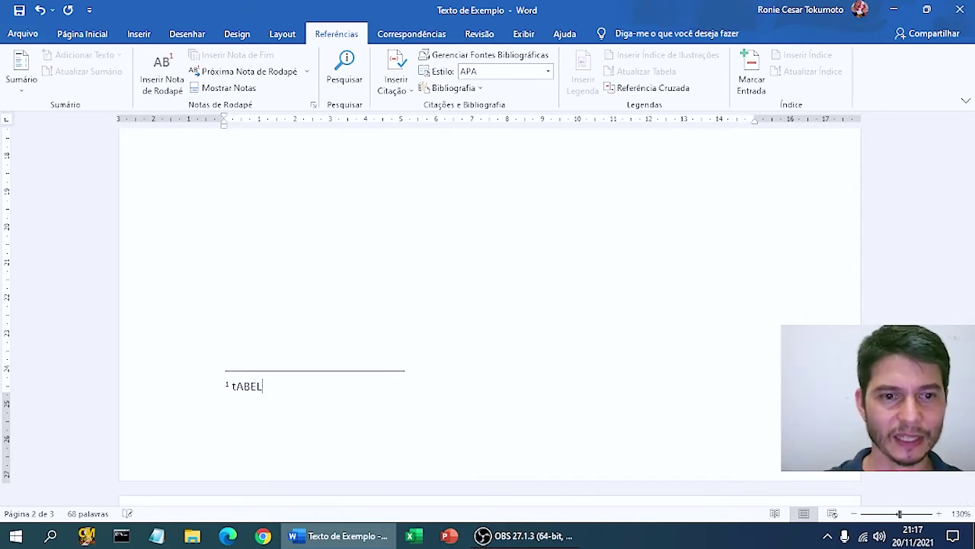
text(é )
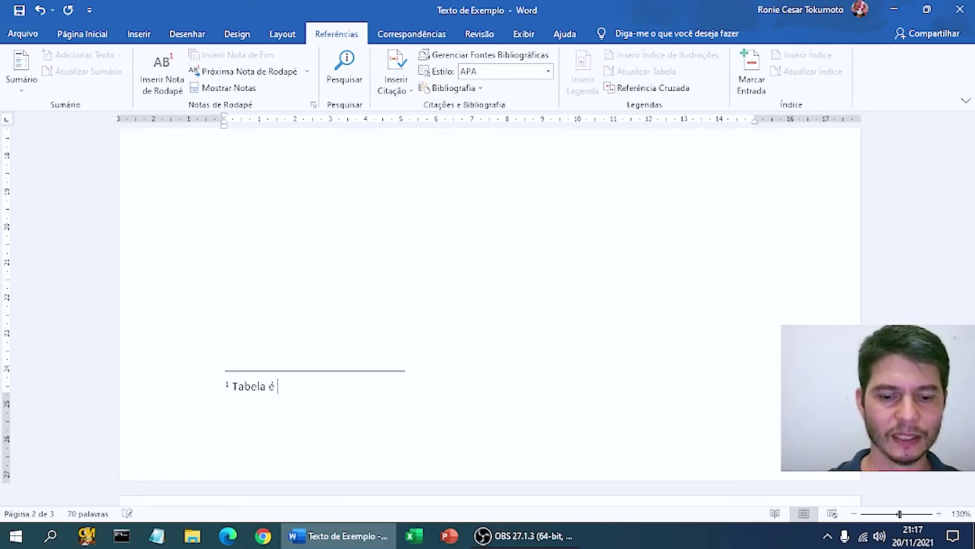
text(algo....)
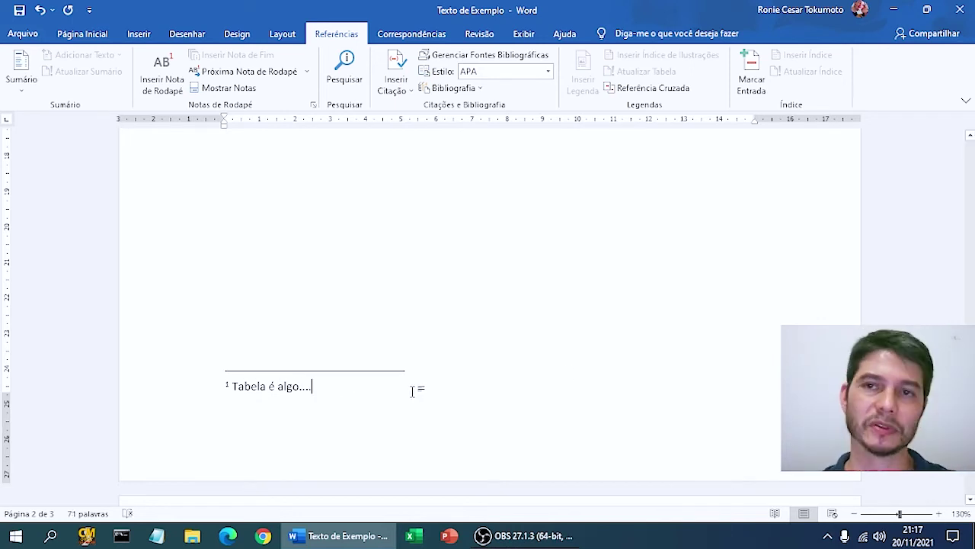
scroll(415, 384, up, 3)
scroll(418, 381, up, 5)
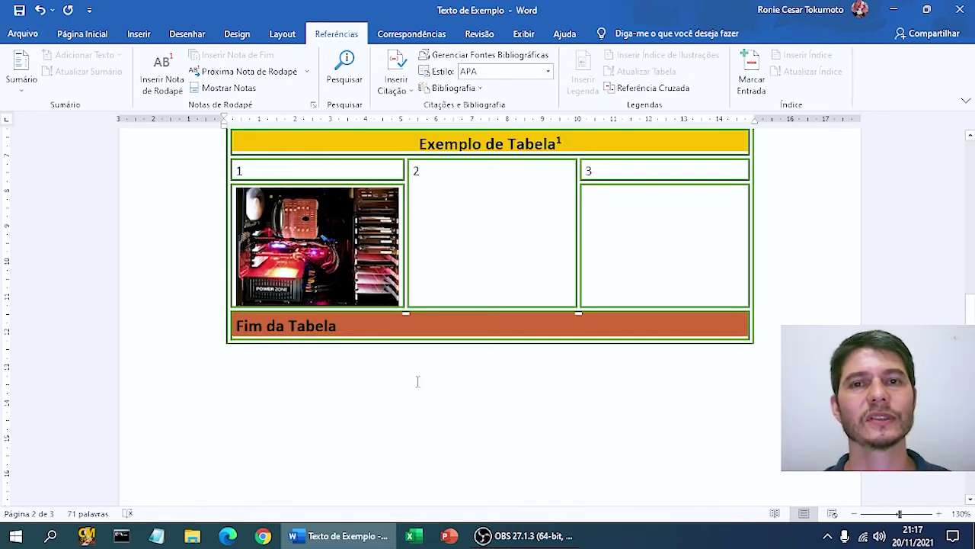
scroll(549, 205, up, 1)
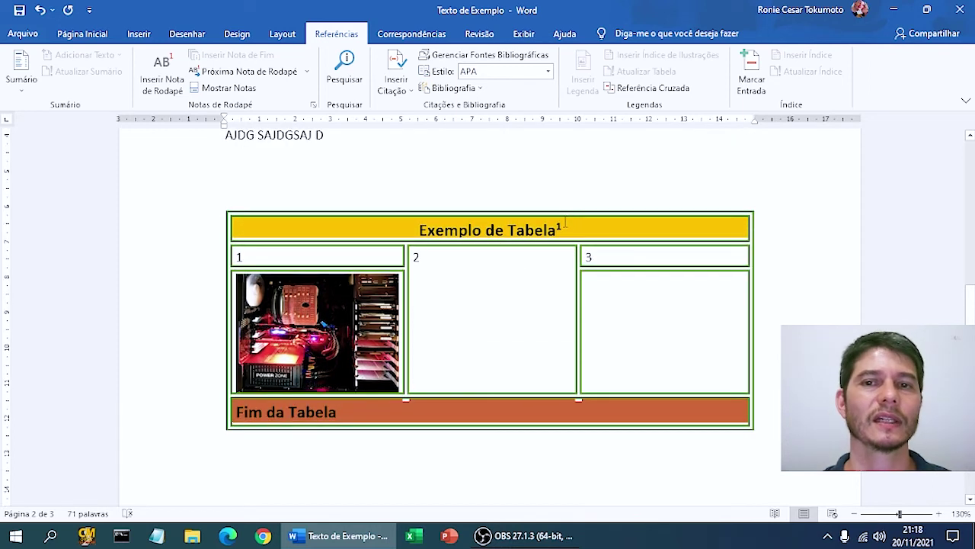
mouse_move(565, 223)
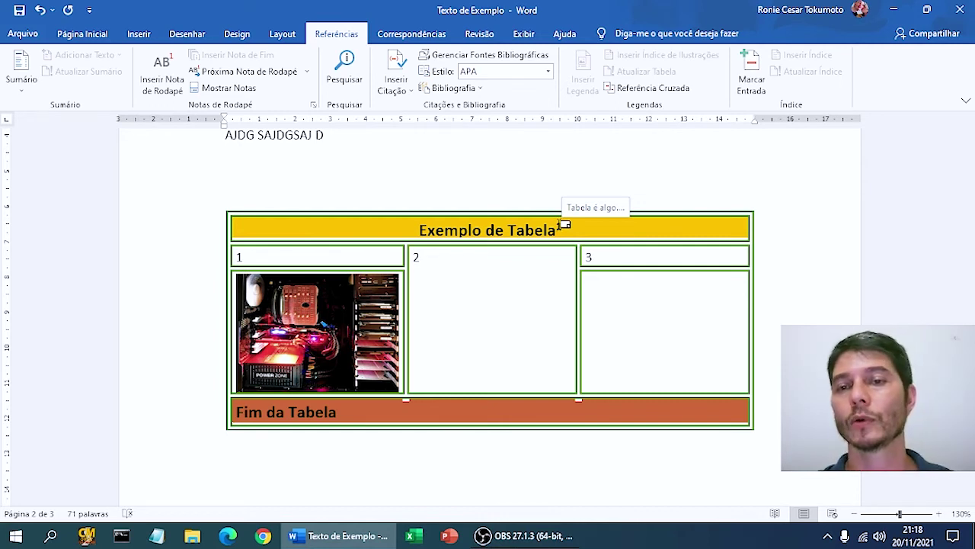
click(524, 463)
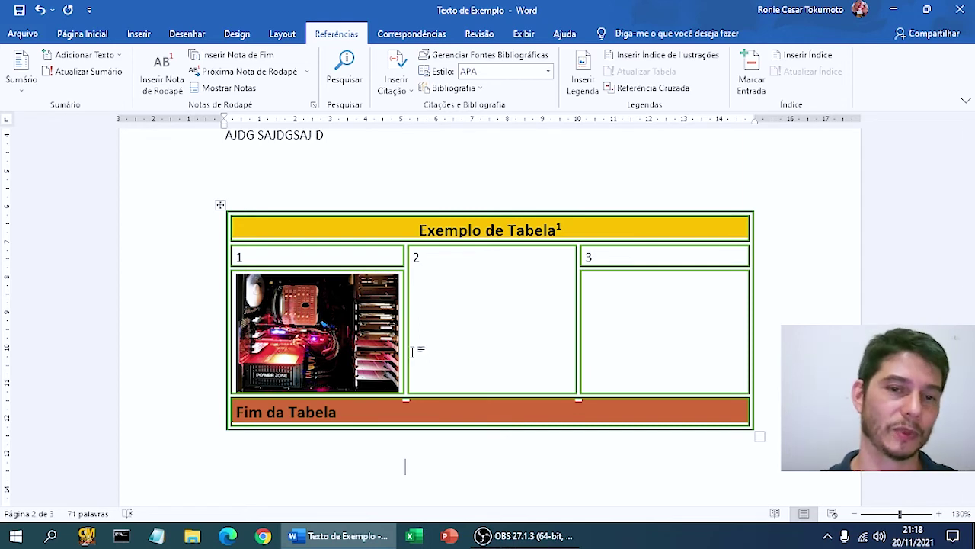
Add the source line "Fonte: Pixabay" beneath the picture in the table's first column and save the document.
click(401, 310)
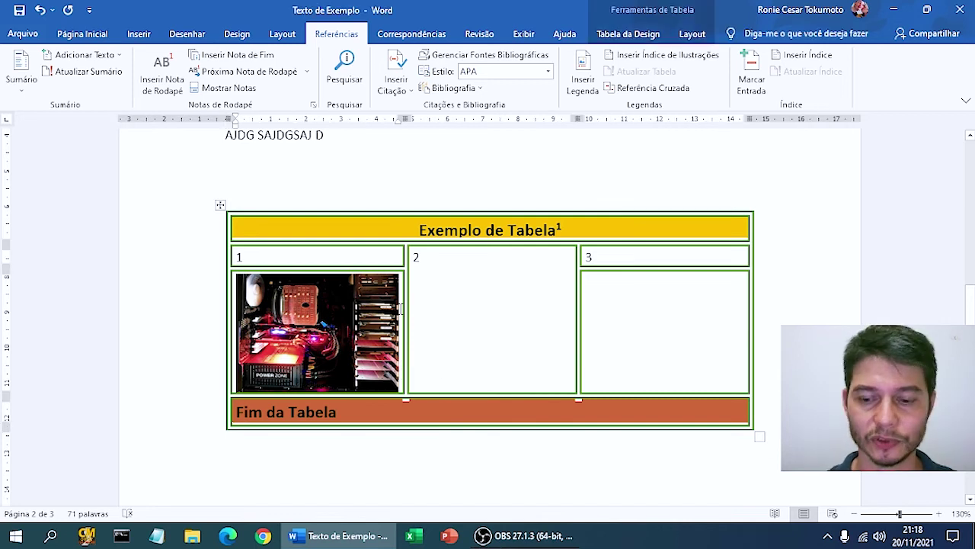
key(Return)
text(Font)
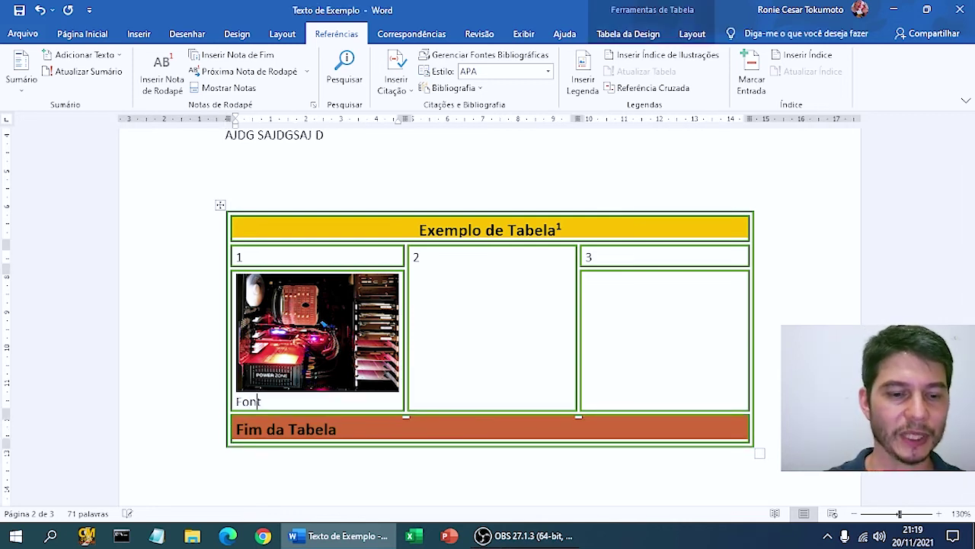
text(e: Pi)
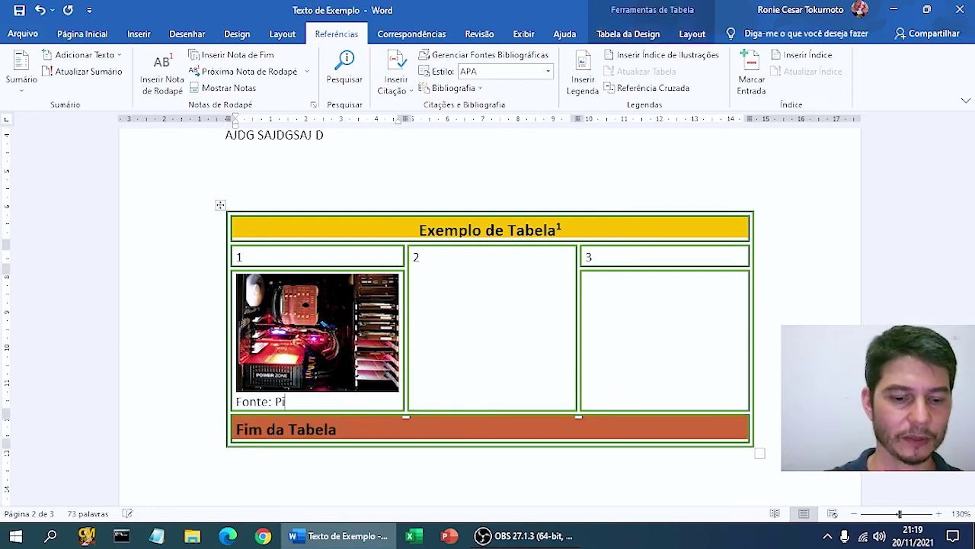
text(xabai)
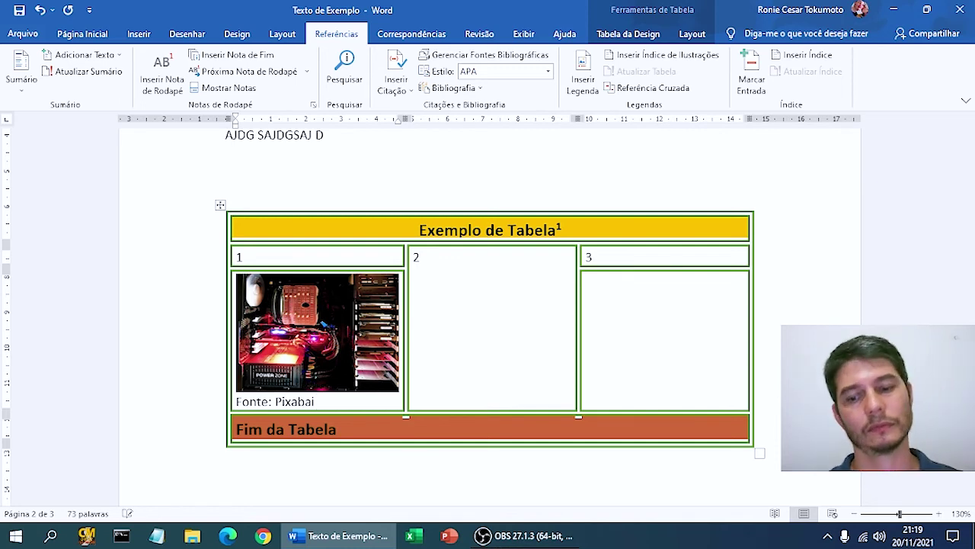
key(BackSpace)
text(y)
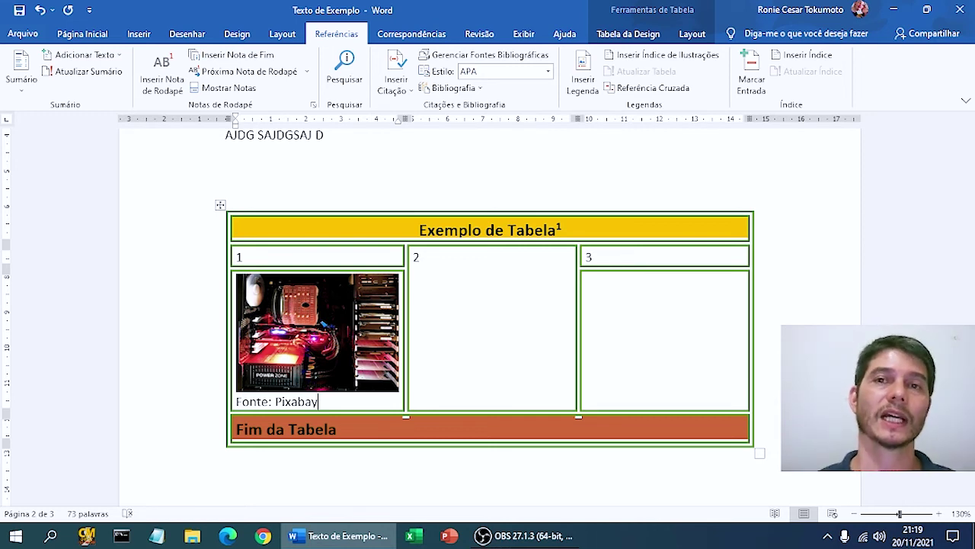
click(19, 10)
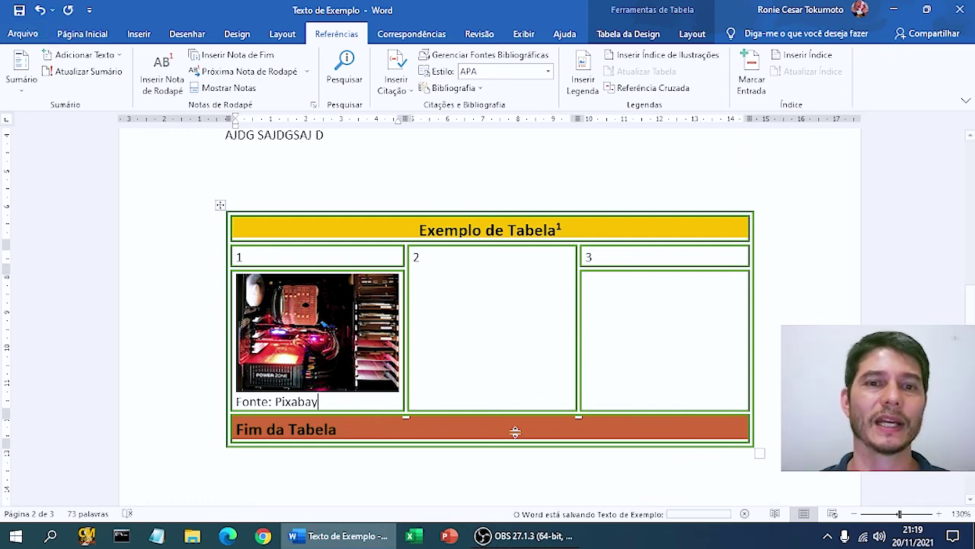